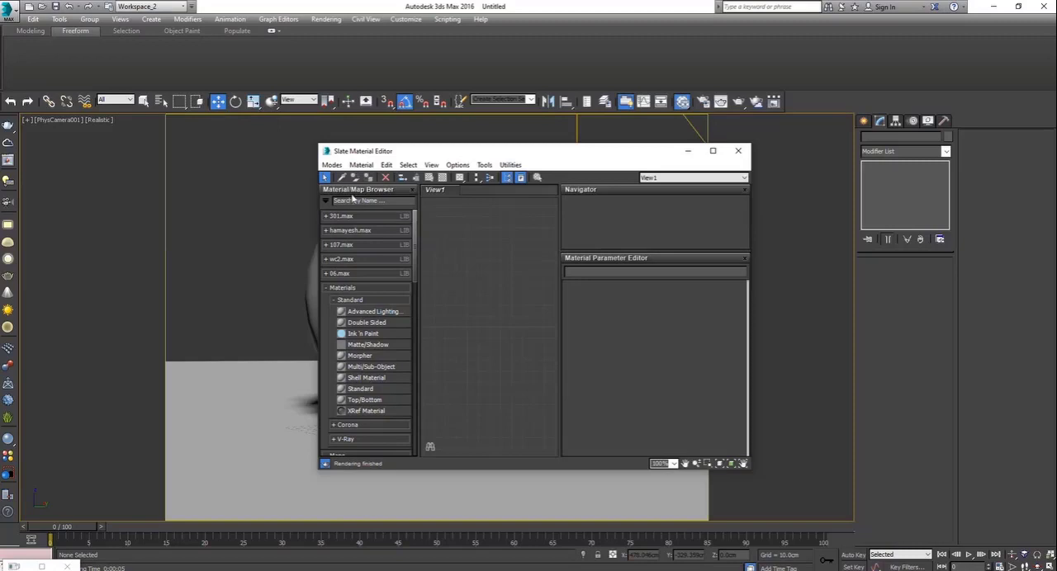
Switch the Slate Material Editor to the Compact Material Editor and move its window away from the sphere
{"action": "left_click", "coordinate": [332, 165]}
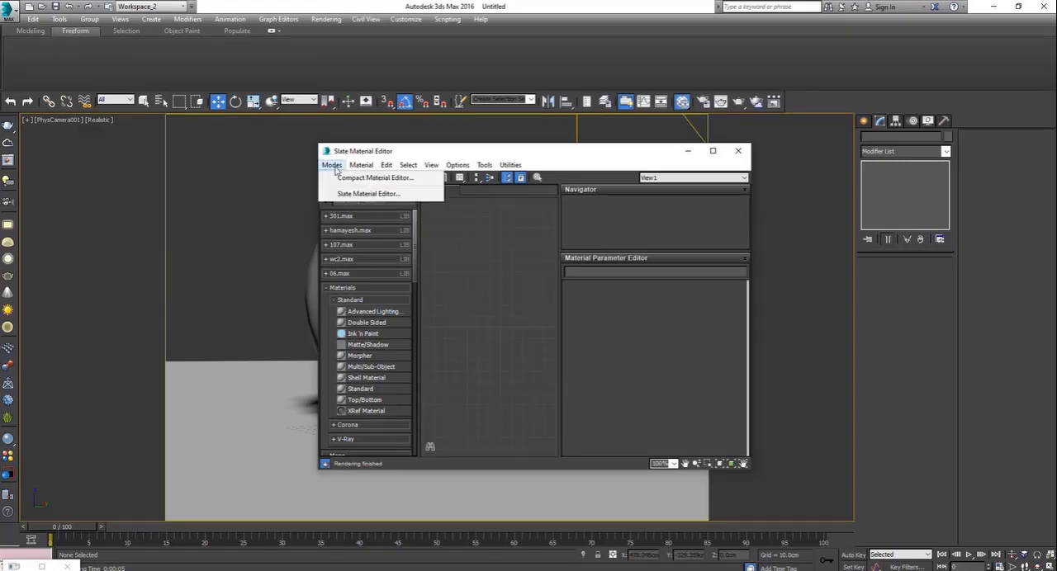
{"action": "left_click", "coordinate": [378, 179]}
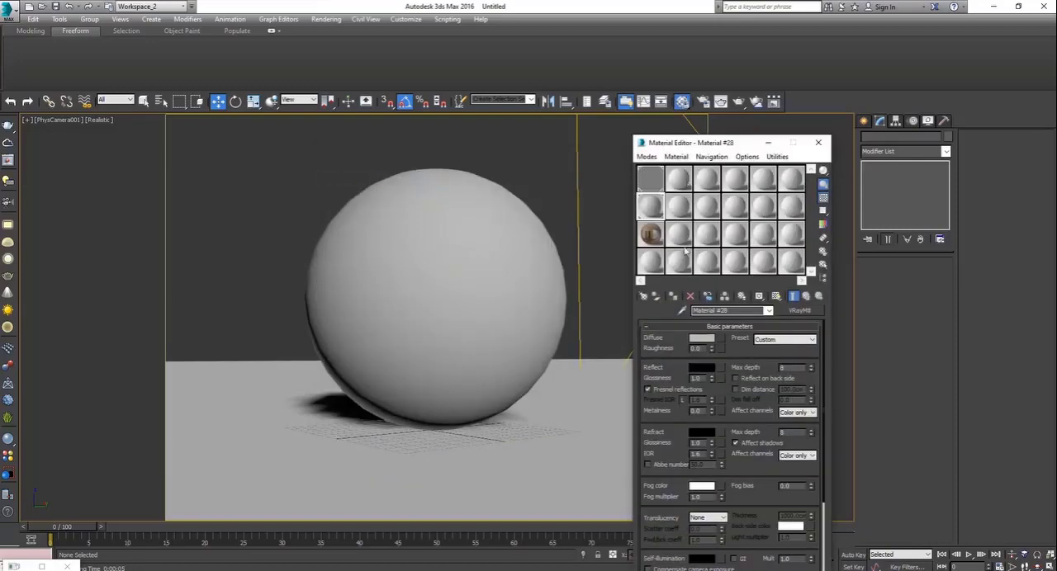
{"action": "left_click_drag", "start_coordinate": [705, 146], "coordinate": [673, 145]}
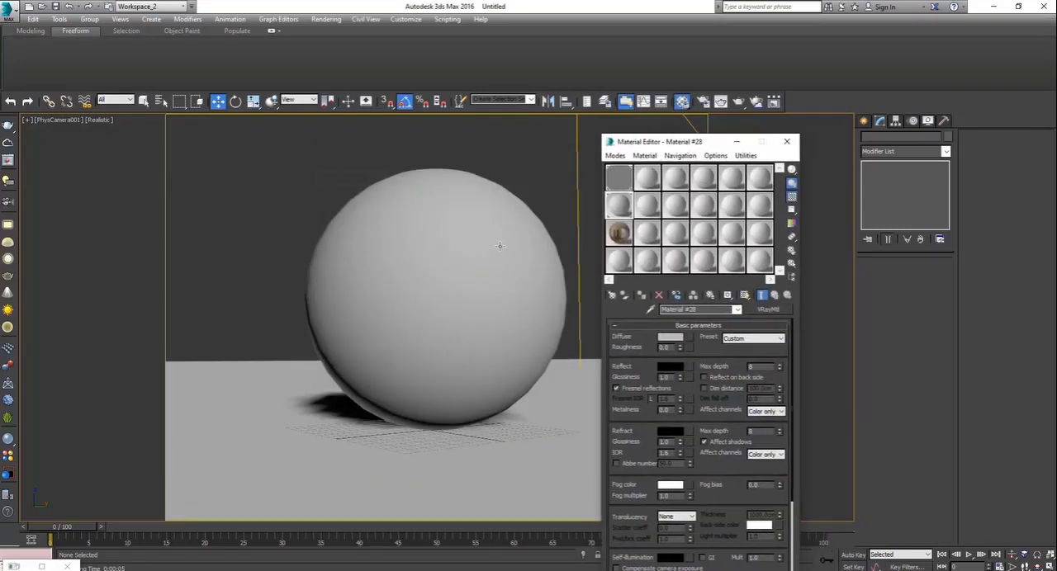
Select the sphere in the camera view and assign the VRayMtl Material #28 to it
{"action": "left_click", "coordinate": [467, 221]}
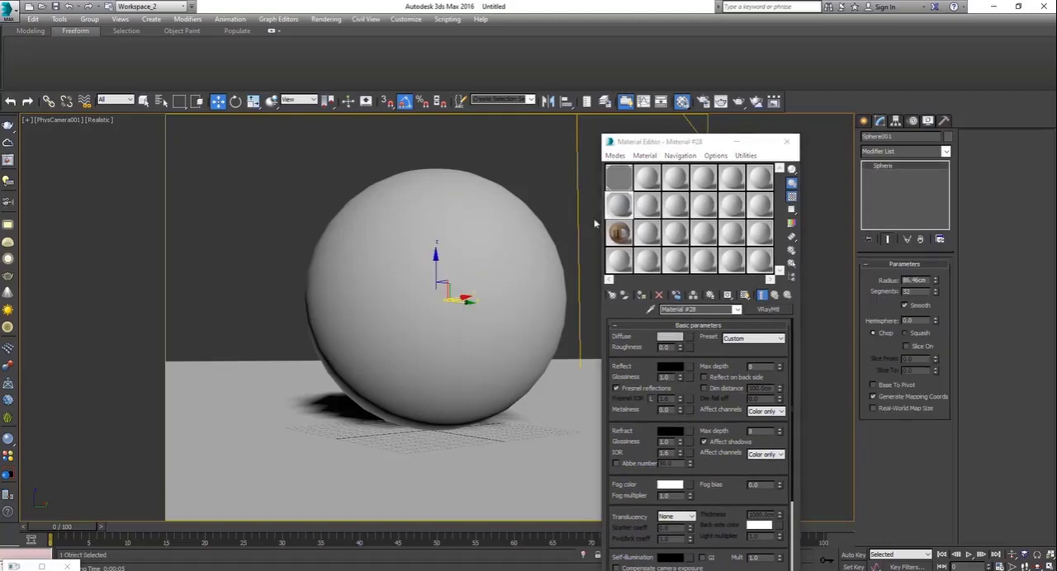
{"action": "left_click", "coordinate": [643, 296]}
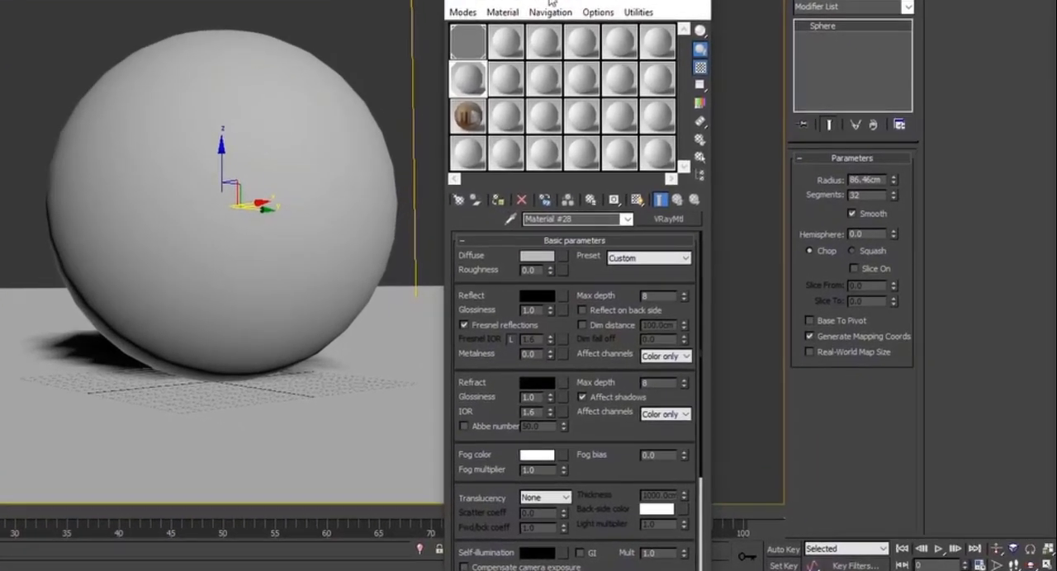
{"action": "left_click_drag", "start_coordinate": [678, 144], "coordinate": [176, 140]}
{"action": "left_click_drag", "start_coordinate": [2, 1], "coordinate": [702, 2]}
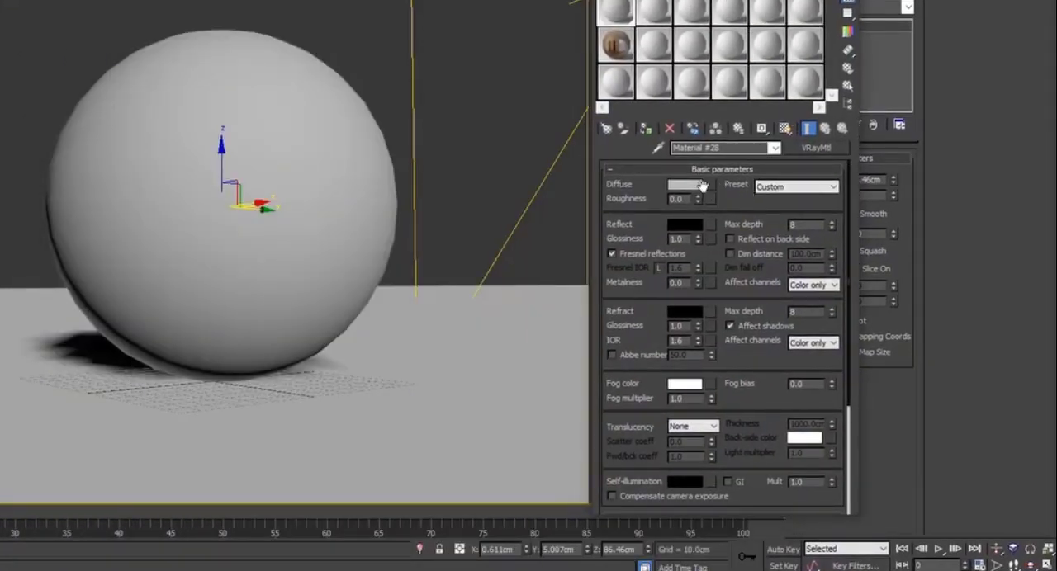
{"action": "left_click", "coordinate": [646, 129]}
{"action": "left_click", "coordinate": [693, 187]}
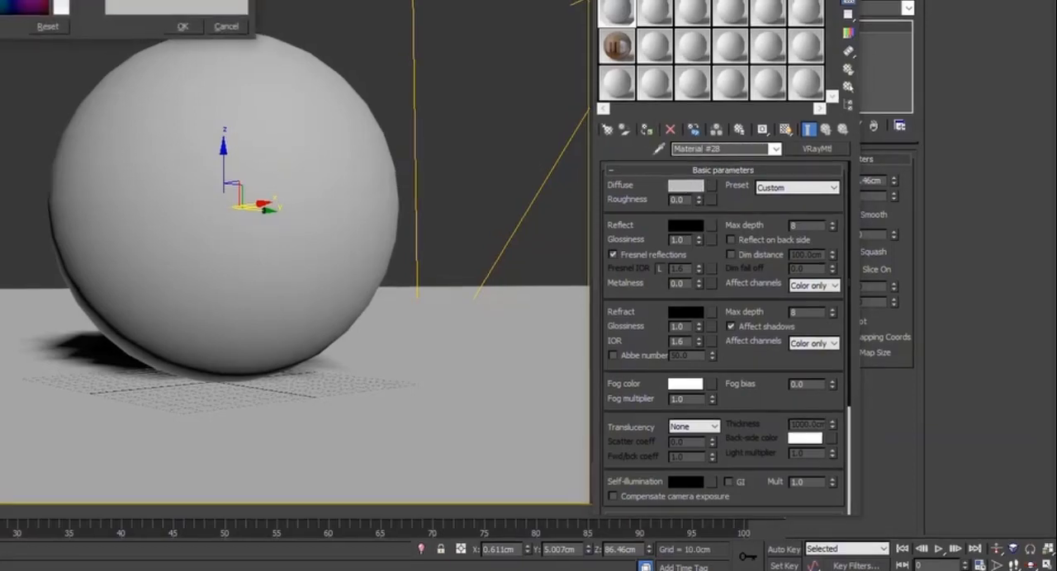
{"action": "left_click", "coordinate": [187, 45]}
{"action": "left_click_drag", "start_coordinate": [315, 114], "coordinate": [316, 95]}
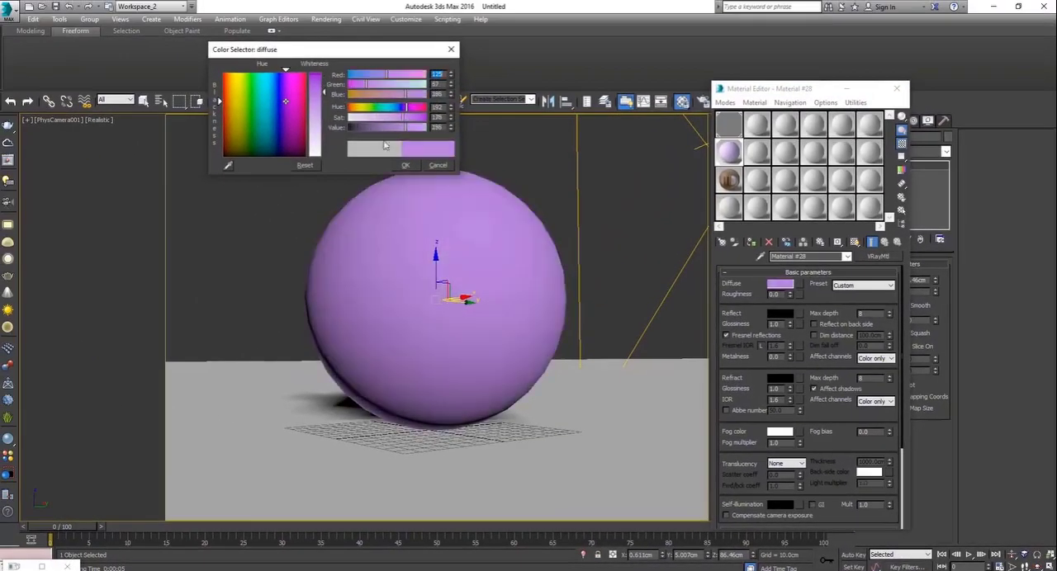
{"action": "left_click", "coordinate": [435, 167]}
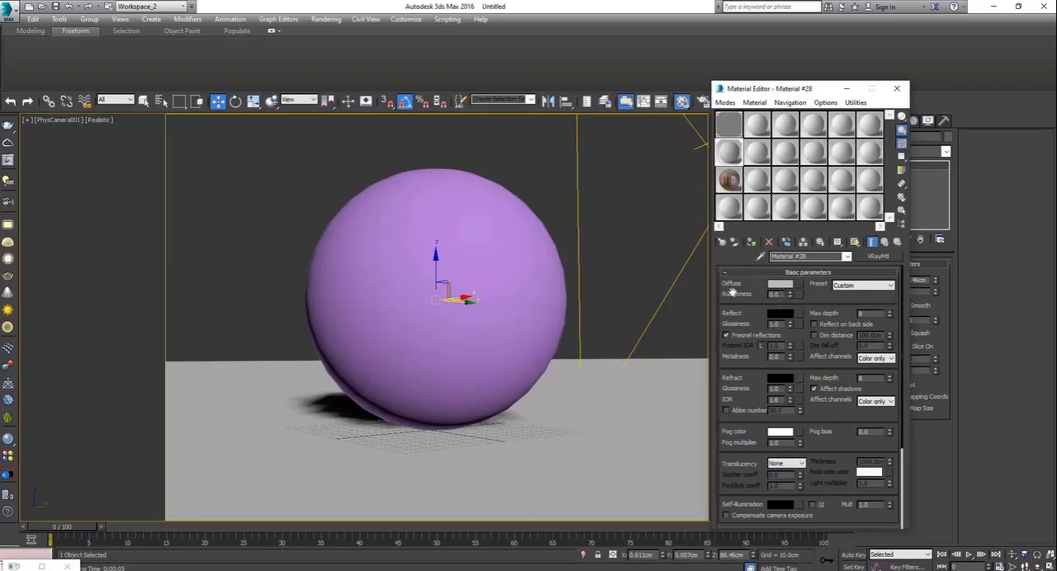
Set the diffuse colour of Material #28 to black
{"action": "left_click", "coordinate": [781, 285]}
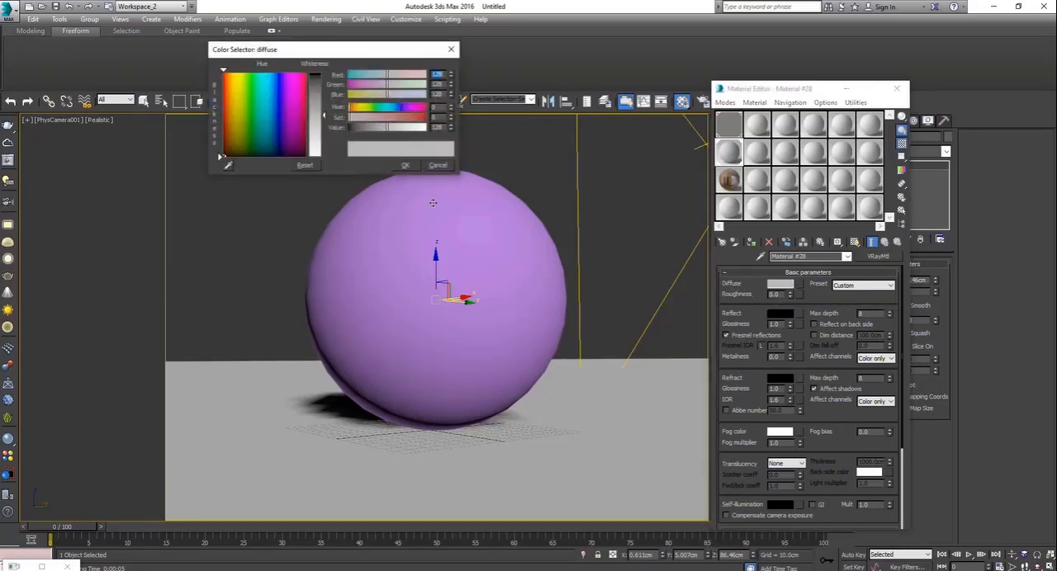
{"action": "left_click_drag", "start_coordinate": [314, 128], "coordinate": [318, 71]}
{"action": "left_click", "coordinate": [408, 166]}
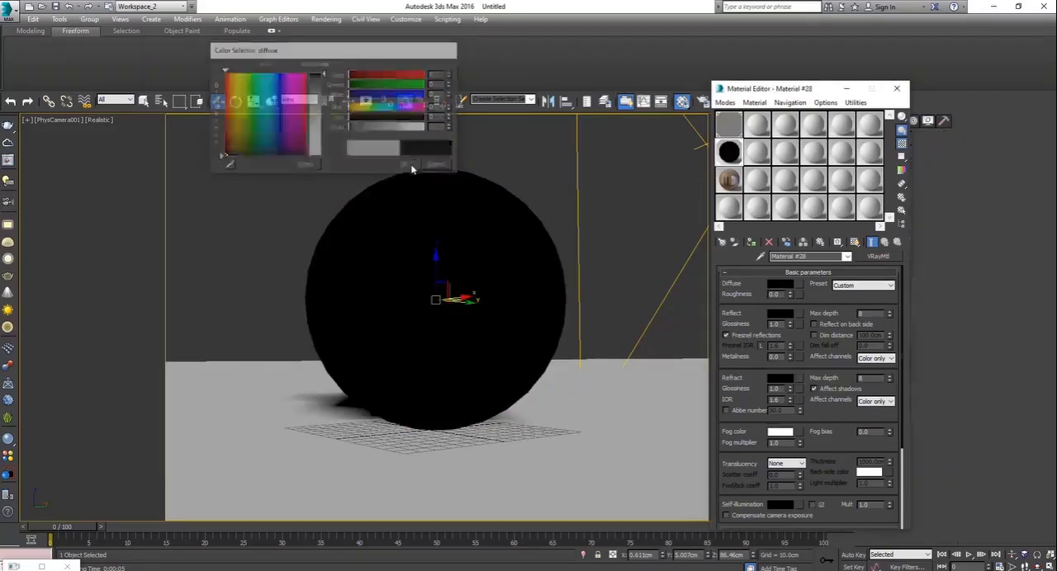
Load a Falloff map into the material's reflection and turn off Fresnel reflections
{"action": "left_click", "coordinate": [781, 314]}
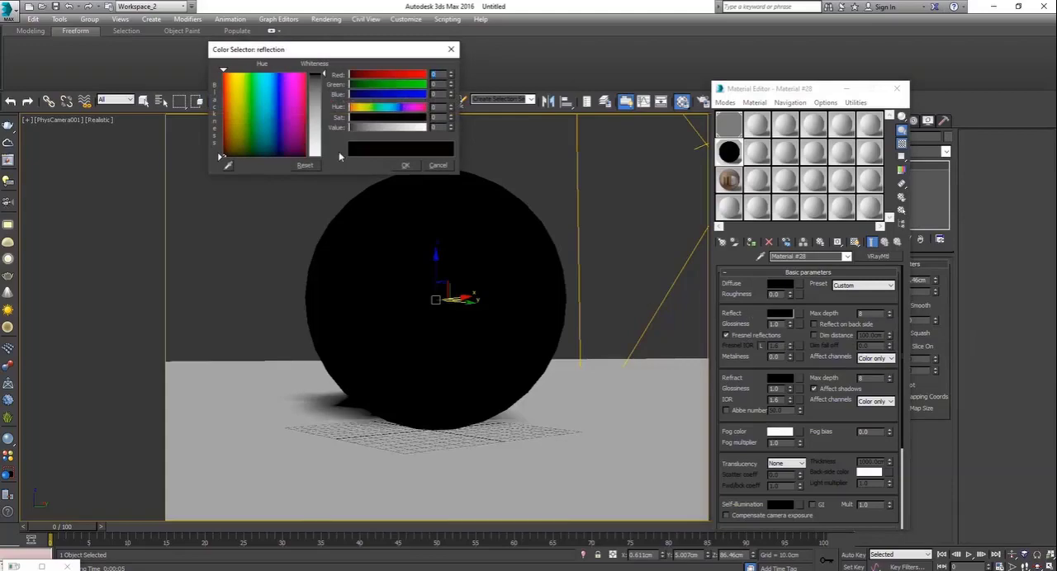
{"action": "left_click", "coordinate": [442, 166]}
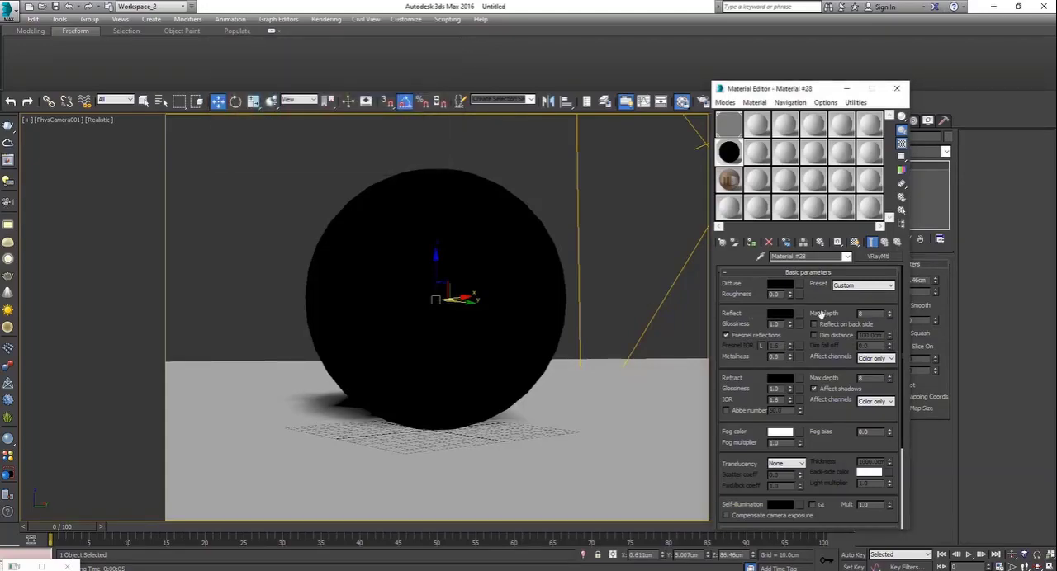
{"action": "left_click", "coordinate": [792, 310]}
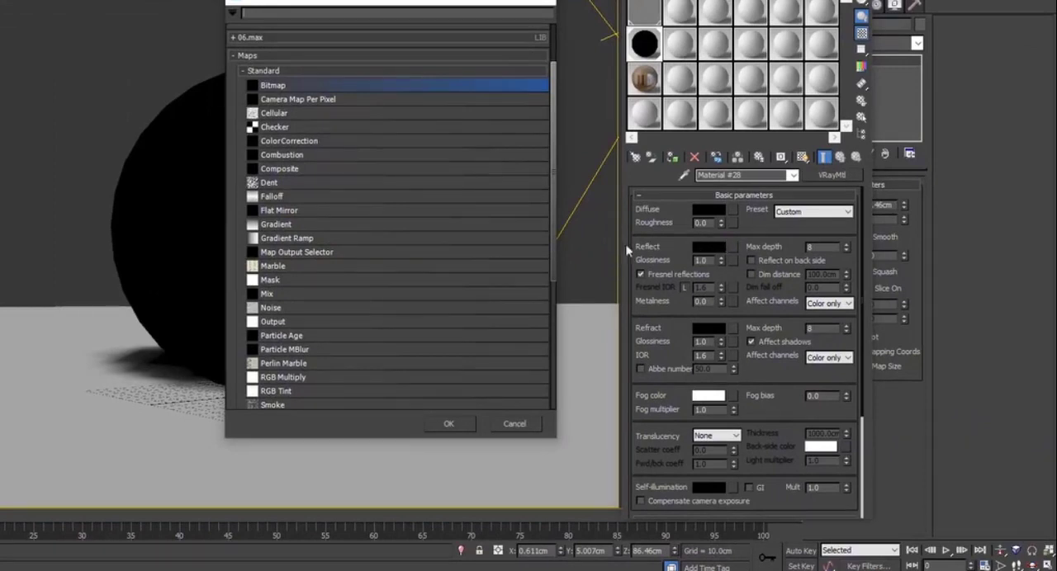
{"action": "double_click", "coordinate": [301, 198]}
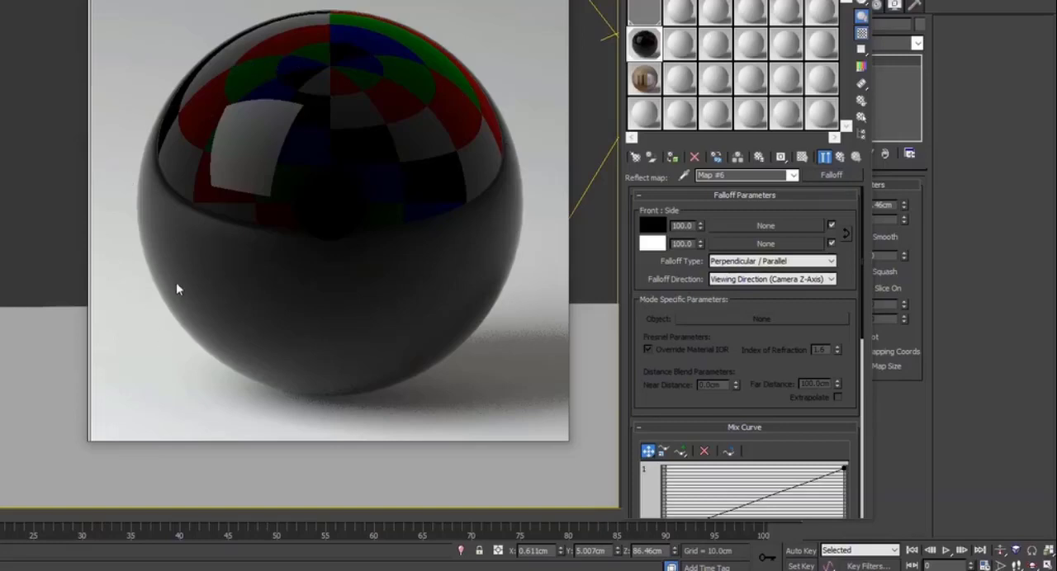
{"action": "left_click", "coordinate": [840, 160]}
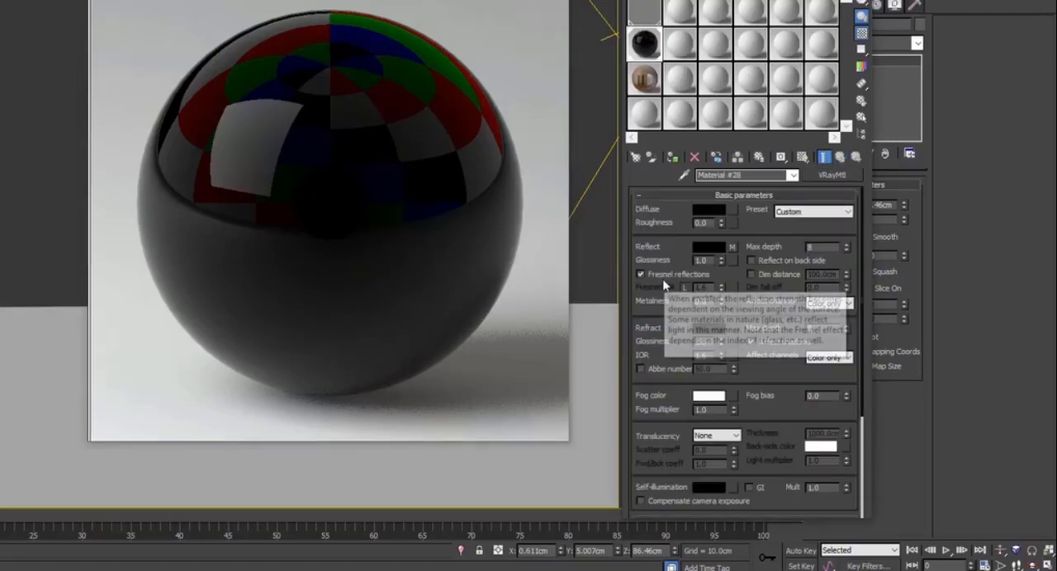
{"action": "left_click", "coordinate": [674, 276]}
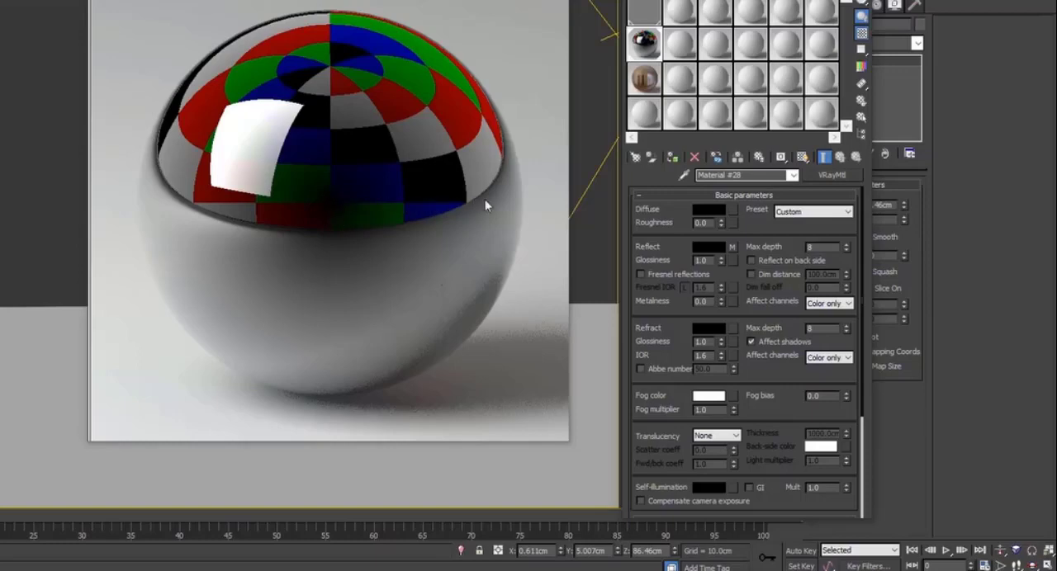
Set the side colour of the reflection's Falloff map to a light peach with RGB 248, 193, 122
{"action": "left_click", "coordinate": [730, 247]}
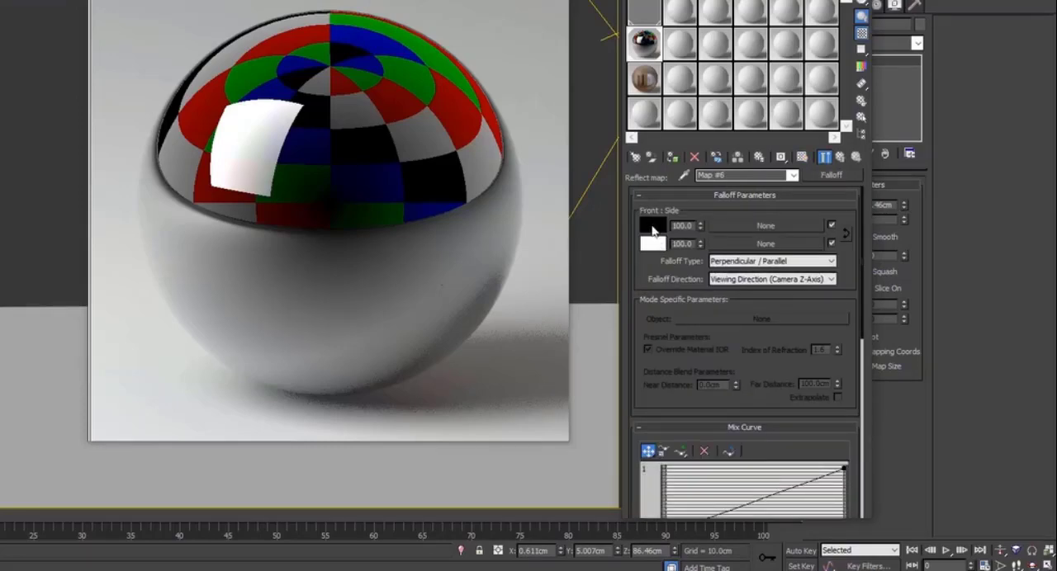
{"action": "left_click", "coordinate": [653, 245]}
{"action": "left_click_drag", "start_coordinate": [167, 0], "coordinate": [815, 183]}
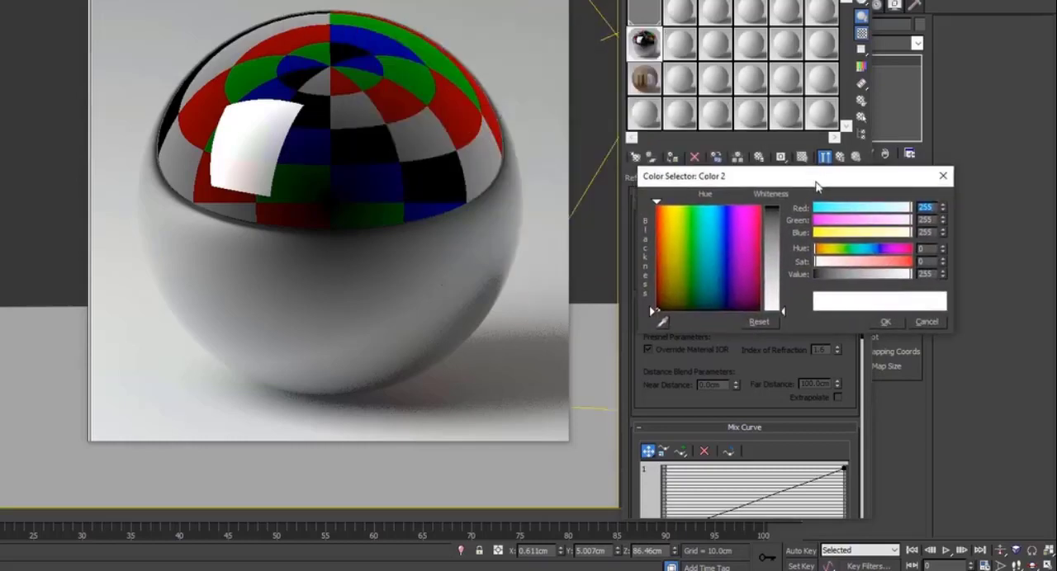
{"action": "left_click", "coordinate": [665, 219]}
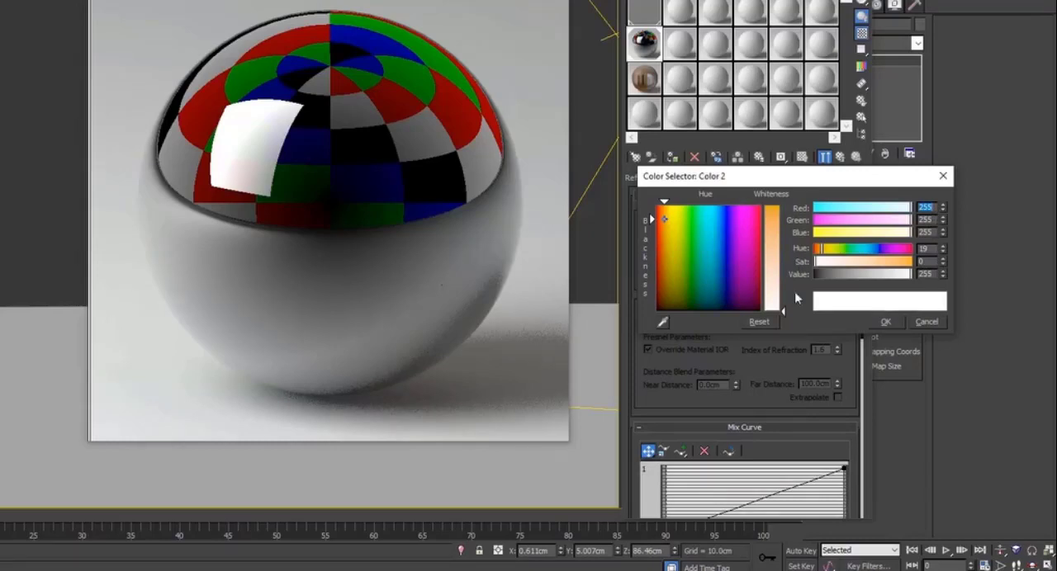
{"action": "left_click", "coordinate": [665, 218]}
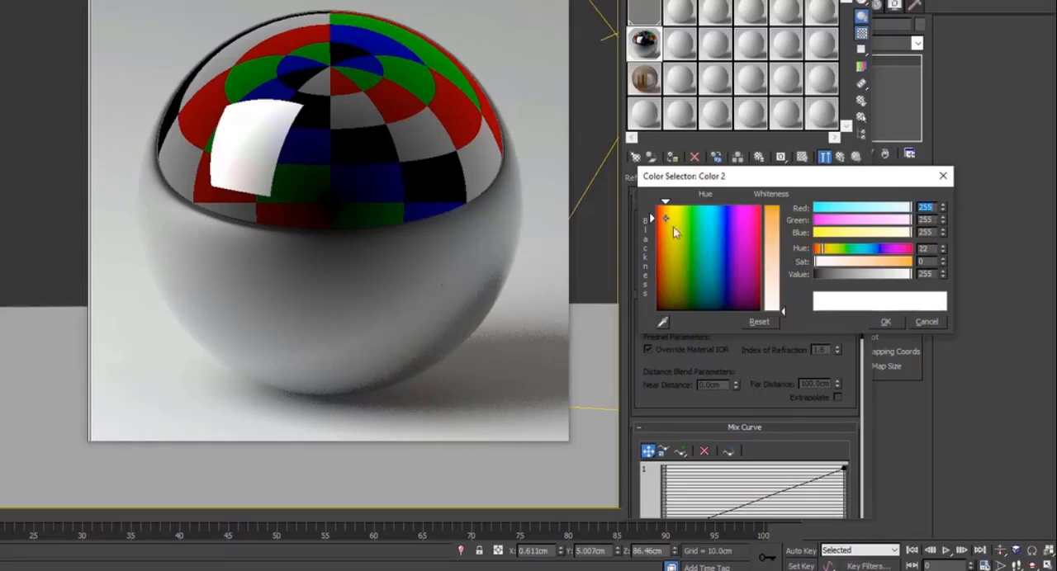
{"action": "left_click", "coordinate": [782, 270]}
{"action": "left_click", "coordinate": [783, 252]}
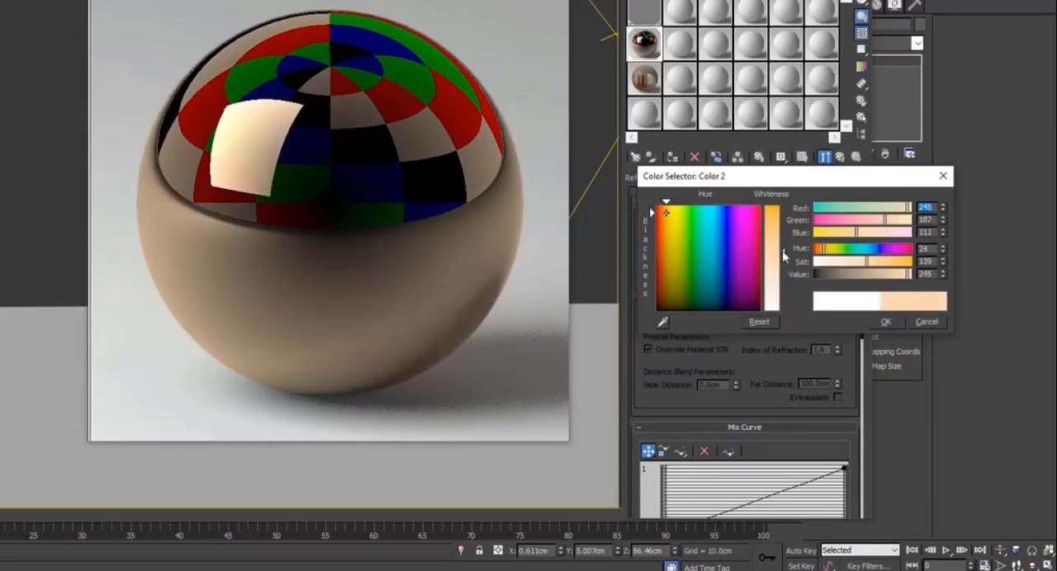
{"action": "left_click", "coordinate": [881, 263]}
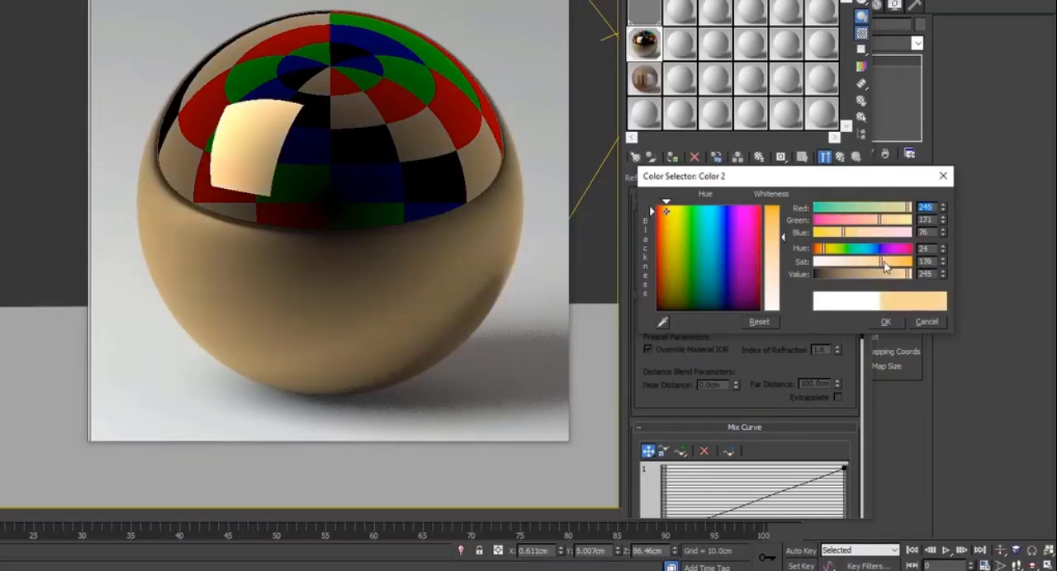
{"action": "left_click", "coordinate": [779, 259]}
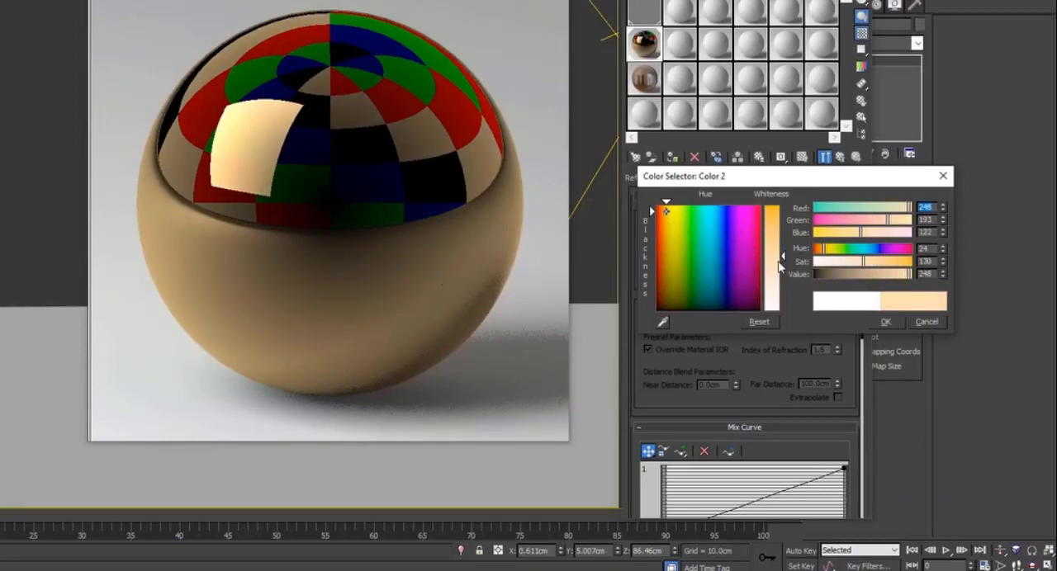
{"action": "left_click", "coordinate": [894, 323]}
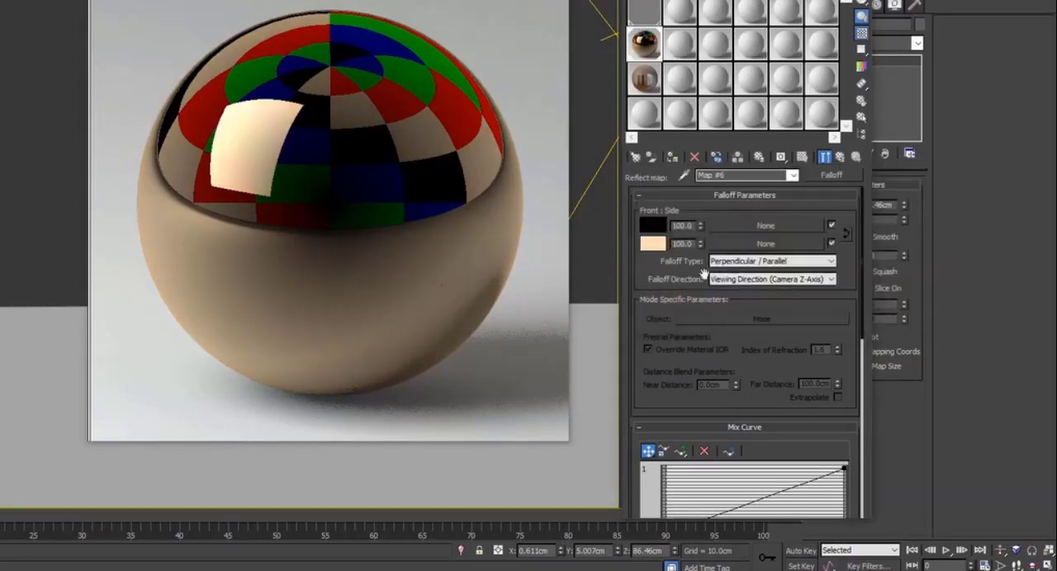
Set the Falloff map's front colour to a dark orange-brown with RGB 97, 45, 11 and return to the parent material
{"action": "left_click", "coordinate": [663, 221]}
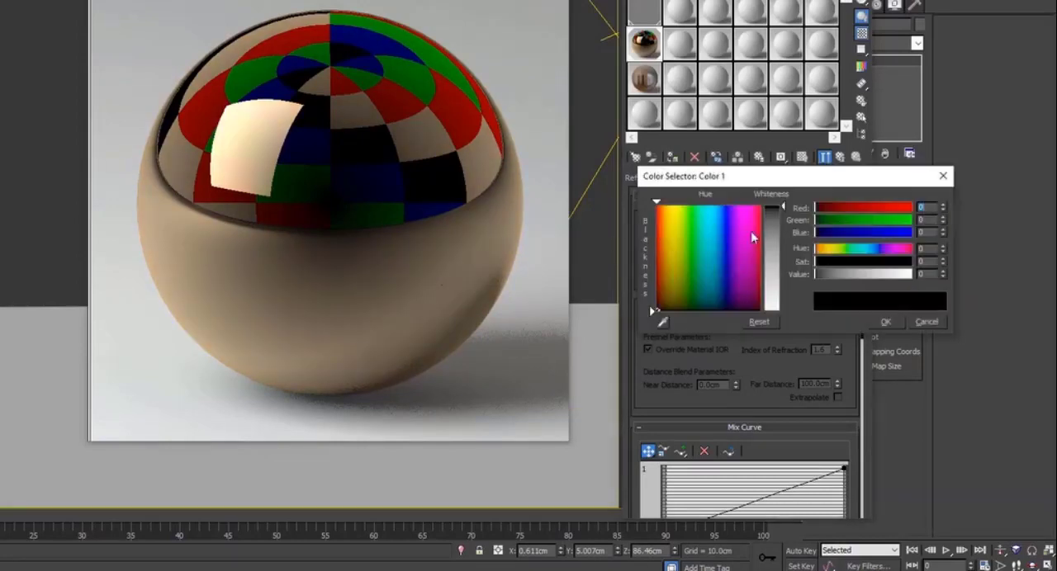
{"action": "left_click", "coordinate": [665, 217]}
{"action": "left_click", "coordinate": [781, 236]}
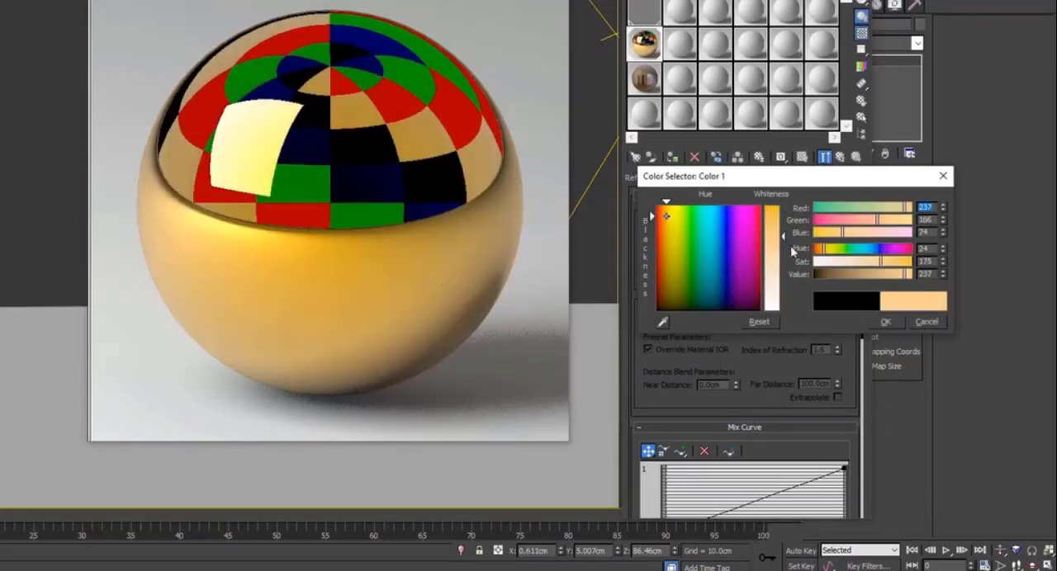
{"action": "left_click_drag", "start_coordinate": [863, 276], "coordinate": [843, 274]}
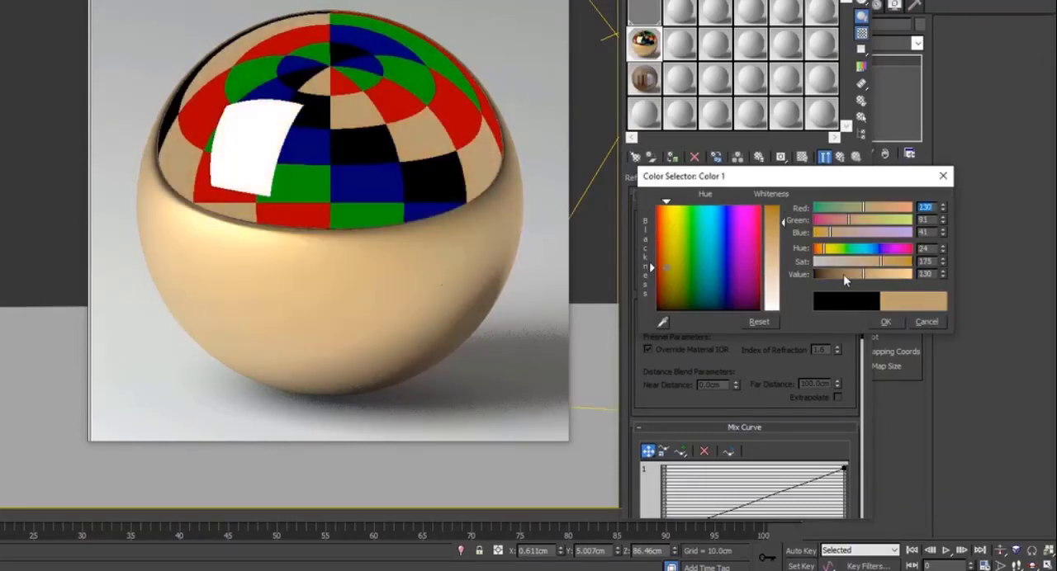
{"action": "left_click", "coordinate": [665, 231]}
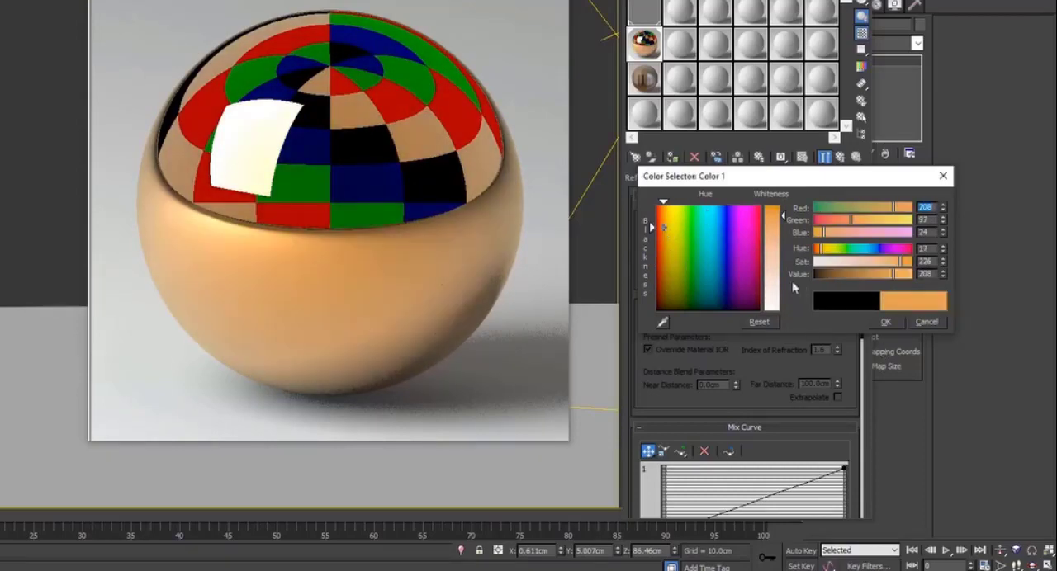
{"action": "left_click", "coordinate": [852, 275]}
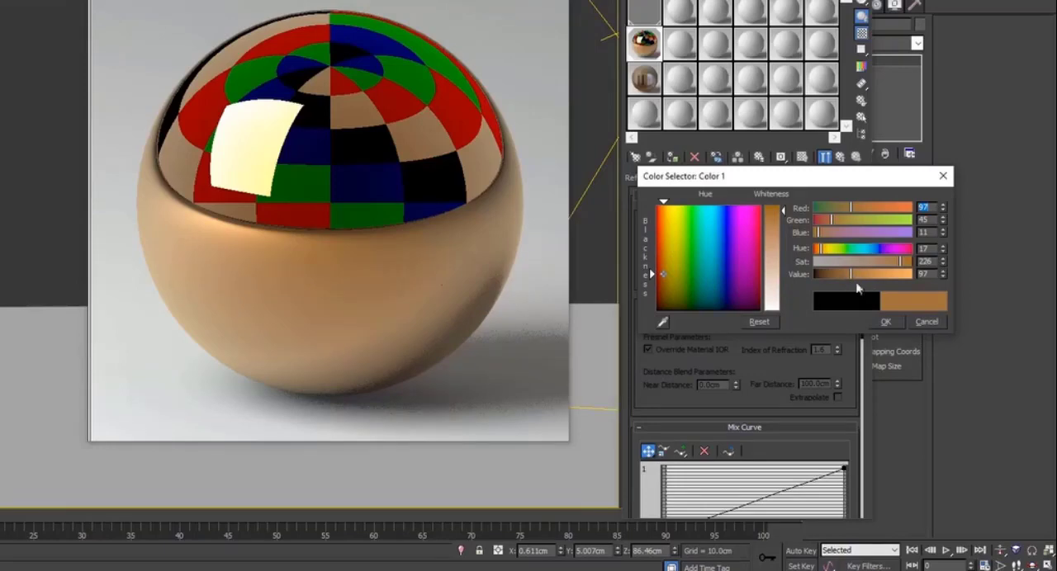
{"action": "left_click", "coordinate": [885, 322]}
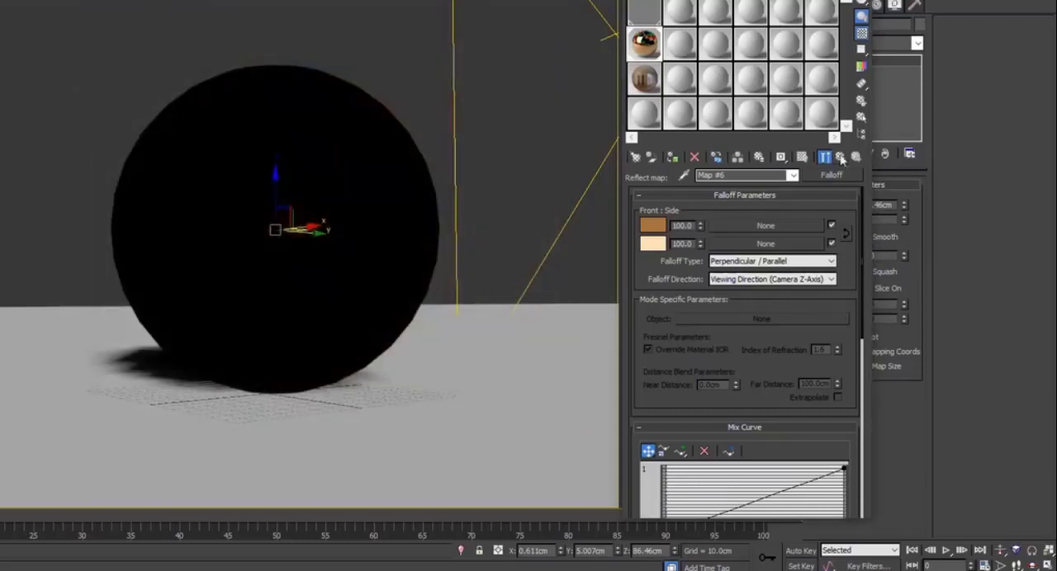
{"action": "left_click", "coordinate": [840, 157]}
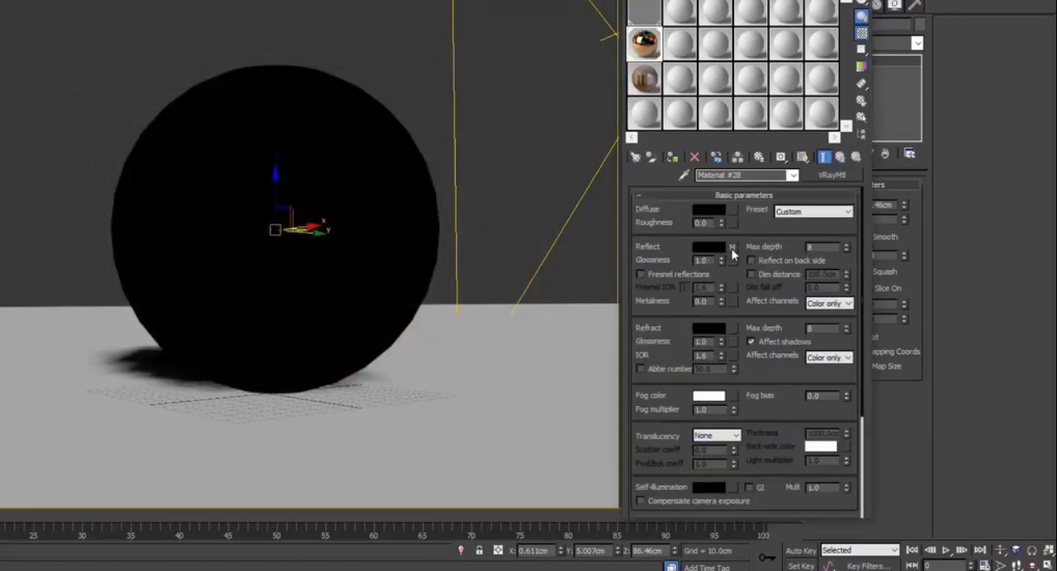
Check the reflection's Falloff colours and render the camera view to preview the material on the sphere
{"action": "left_click", "coordinate": [733, 248]}
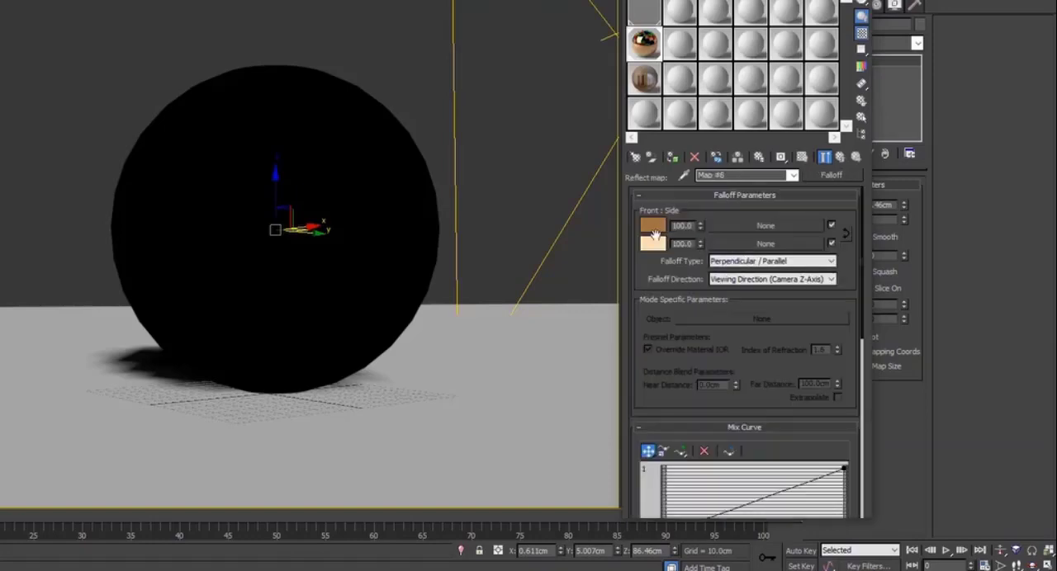
{"action": "left_click", "coordinate": [841, 159]}
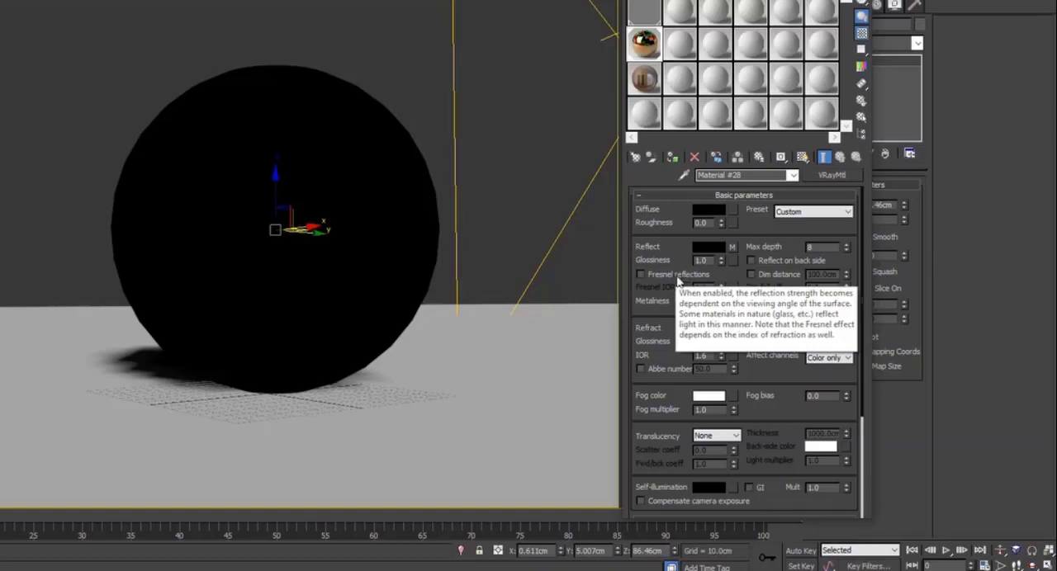
{"action": "left_click_drag", "start_coordinate": [734, 0], "coordinate": [782, 12]}
{"action": "key", "text": "shift+q"}
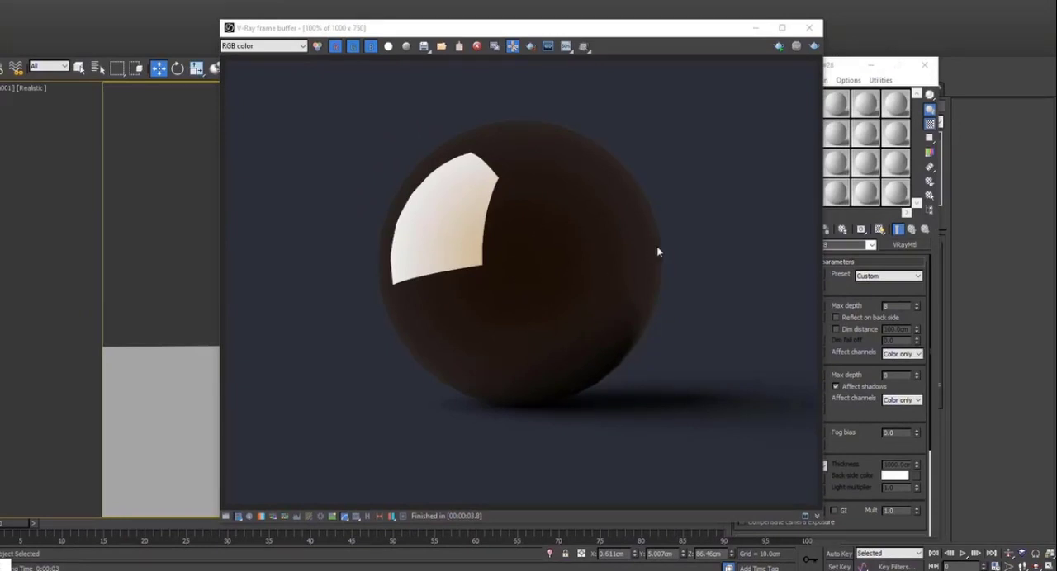
{"action": "left_click", "coordinate": [809, 27]}
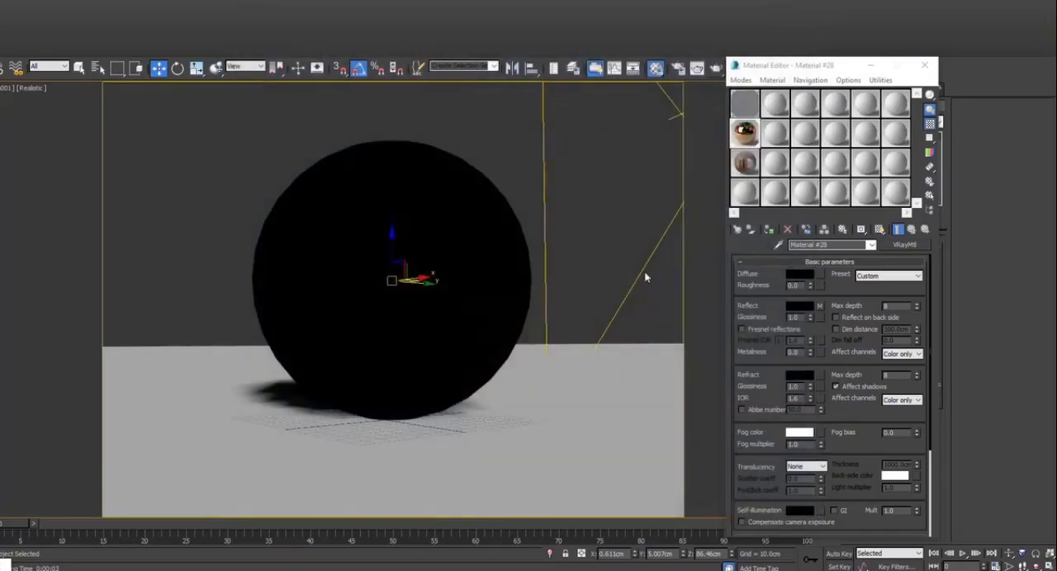
Open the enlarged sample preview of the gold material, move it aside and look through the material's parameters
{"action": "double_click", "coordinate": [745, 130]}
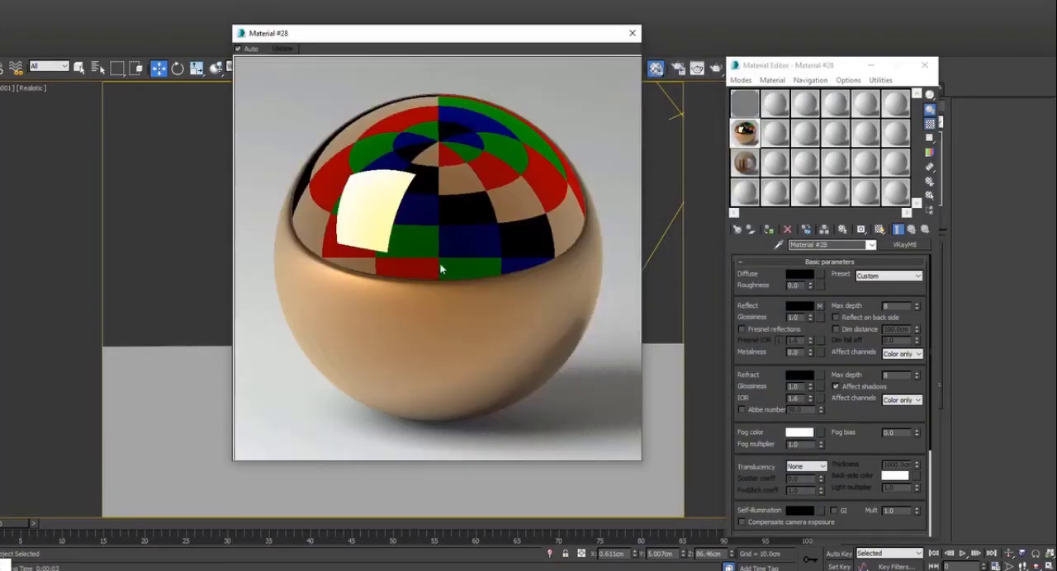
{"action": "left_click_drag", "start_coordinate": [461, 37], "coordinate": [413, 91]}
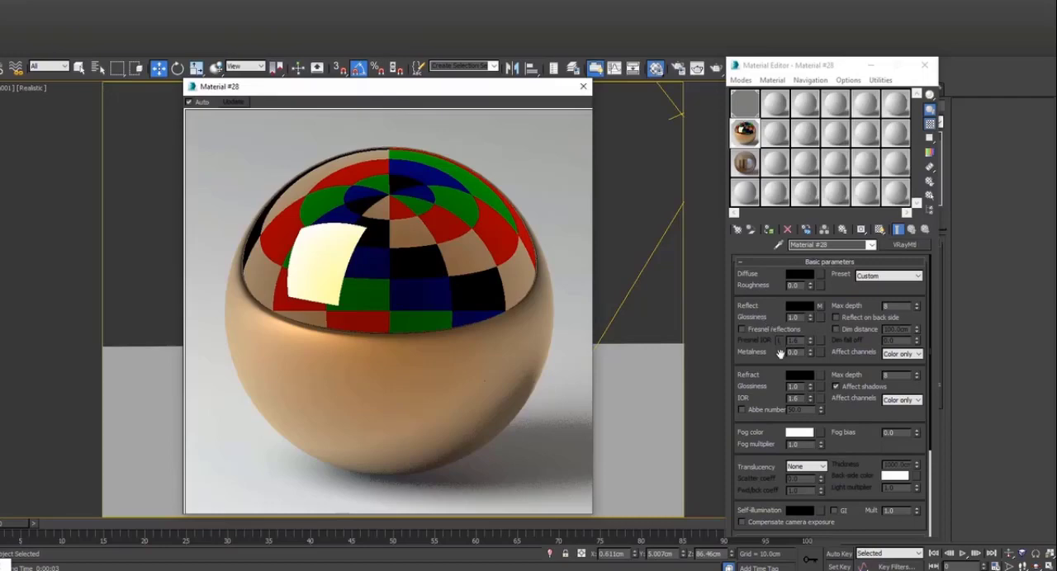
{"action": "scroll", "coordinate": [770, 378], "scroll_direction": "down", "scroll_amount": 5}
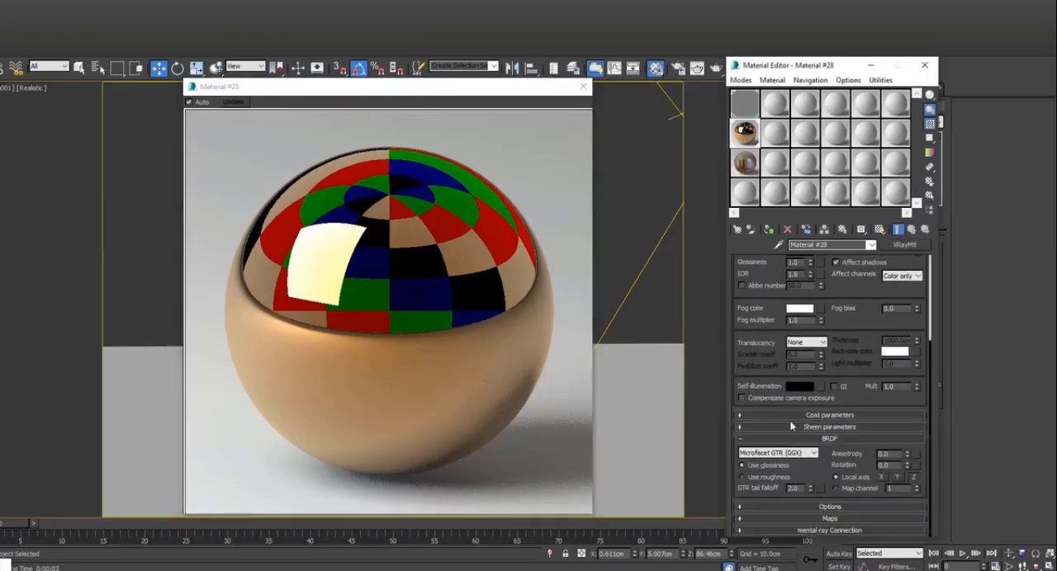
{"action": "scroll", "coordinate": [764, 289], "scroll_direction": "up", "scroll_amount": 1}
{"action": "scroll", "coordinate": [766, 388], "scroll_direction": "up", "scroll_amount": 3}
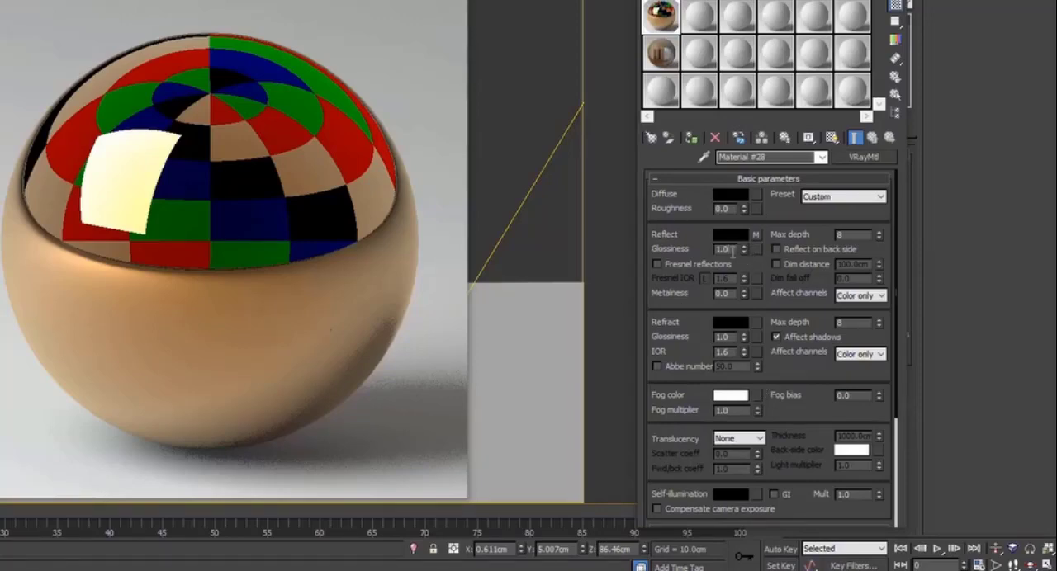
Set the material's reflection glossiness to 0.5 and render the camera view
{"action": "type", "text": "0.5"}
{"action": "key", "text": "Return"}
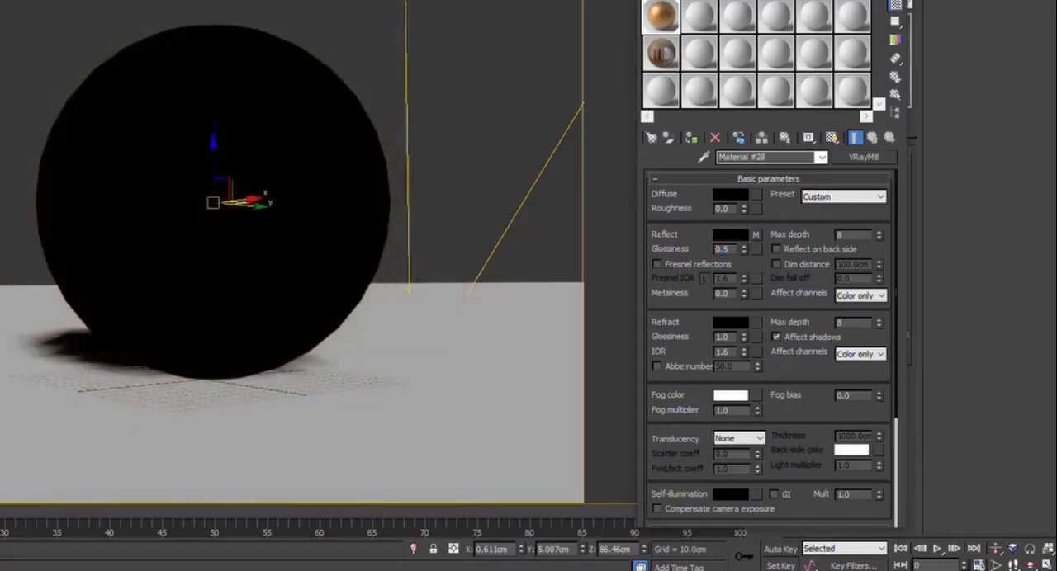
{"action": "key", "text": "shift+q"}
Try a reflection glossiness of 0.8 in a render of the camera view, and reset the glossiness to 1.0
{"action": "type", "text": ".8"}
{"action": "key", "text": "Return"}
{"action": "key", "text": "shift+q"}
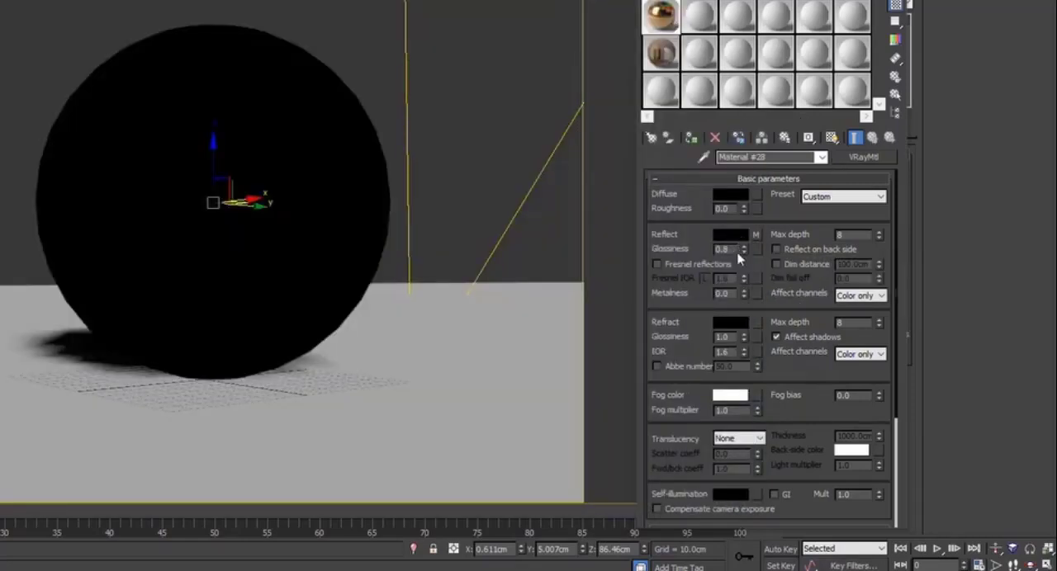
{"action": "left_click", "coordinate": [744, 248]}
{"action": "left_click", "coordinate": [744, 249]}
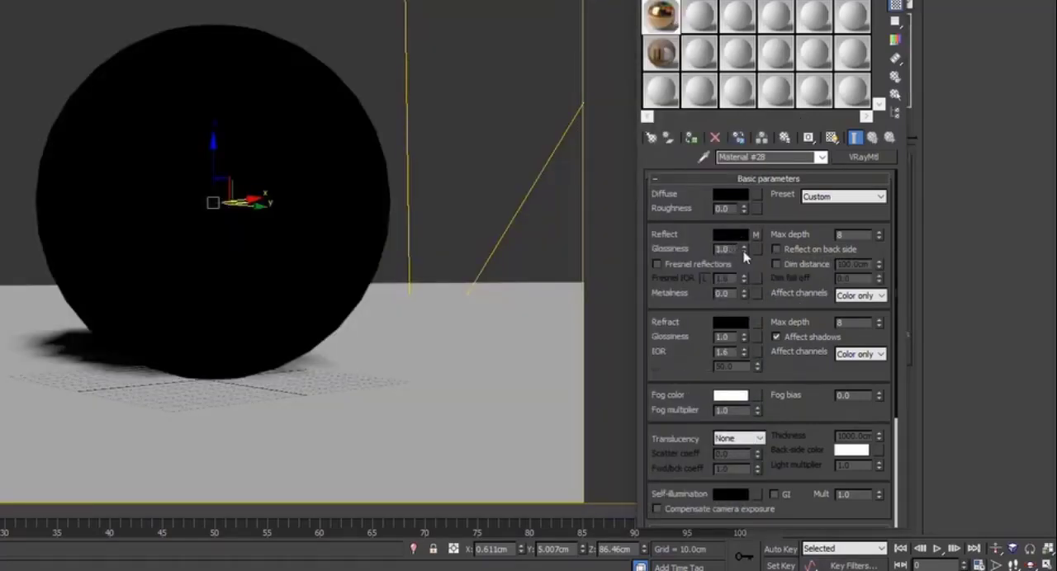
Assign a Bitmap map to the material's reflection glossiness
{"action": "left_click", "coordinate": [757, 249]}
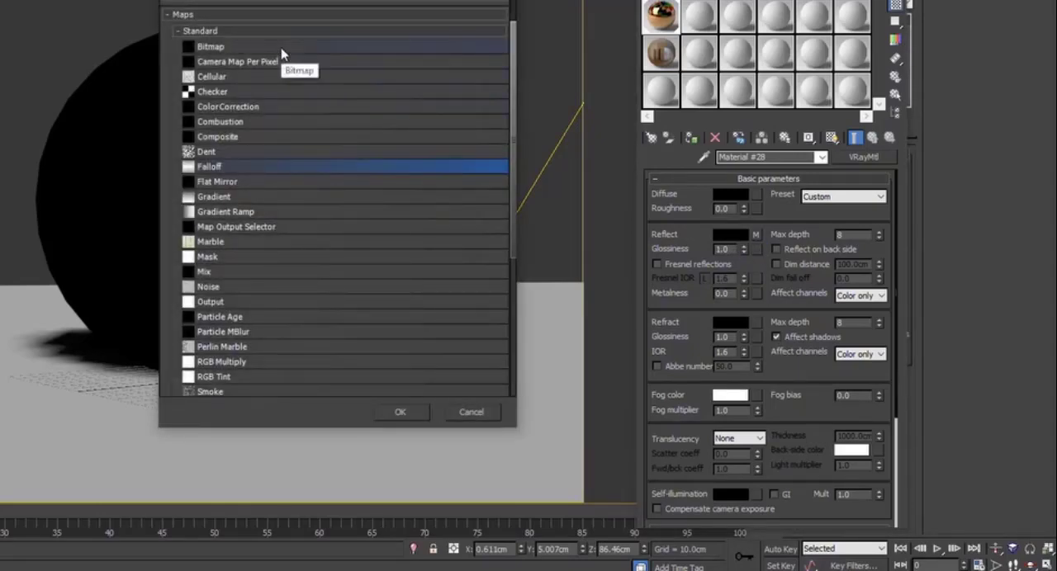
{"action": "left_click", "coordinate": [282, 47]}
{"action": "double_click", "coordinate": [281, 46]}
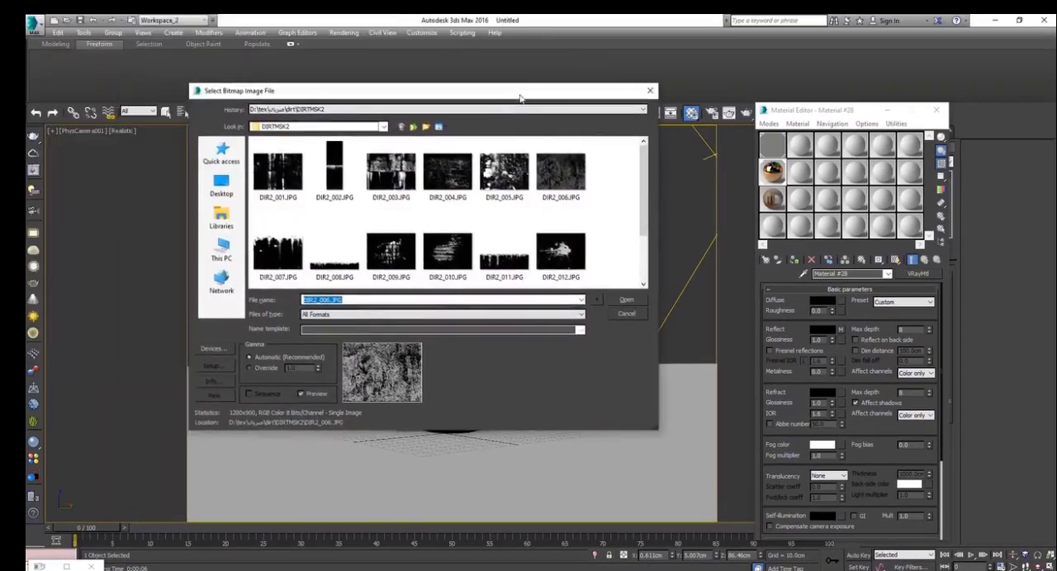
View the dirt mask DIR2_005.JPG in the image viewer and load it as the glossiness bitmap
{"action": "left_click", "coordinate": [518, 179]}
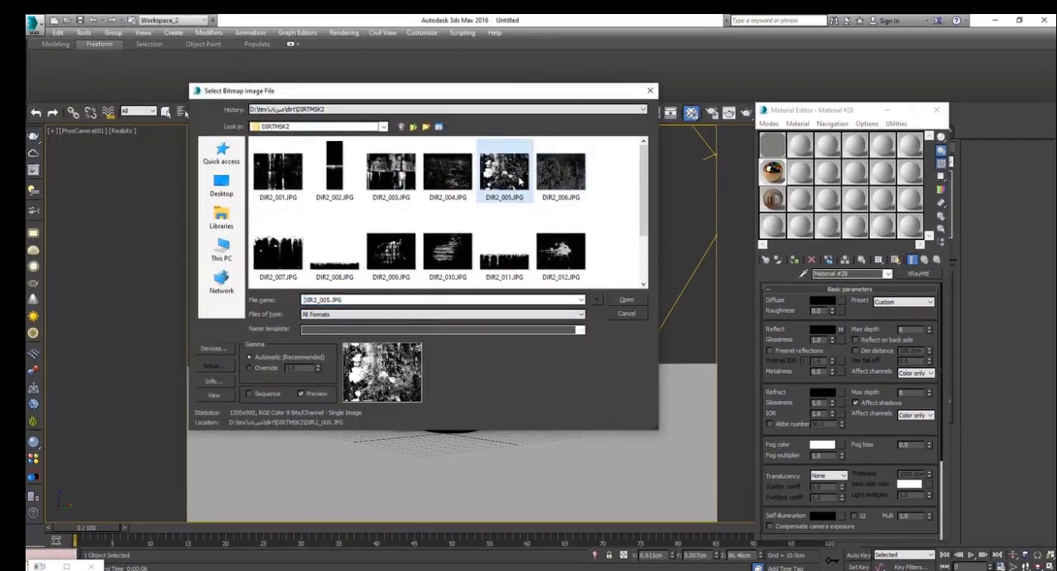
{"action": "right_click", "coordinate": [517, 176]}
{"action": "left_click", "coordinate": [539, 201]}
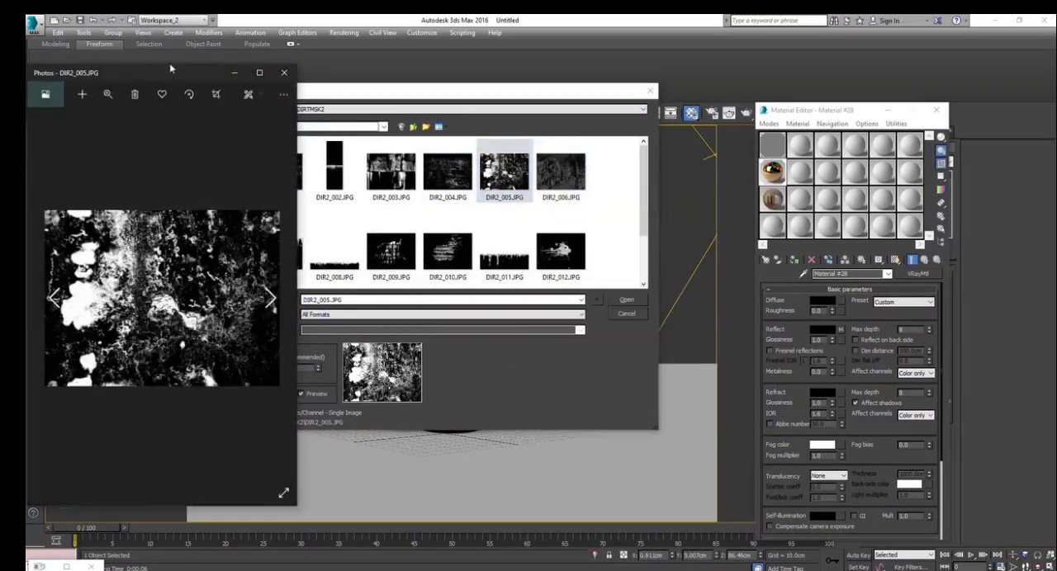
{"action": "left_click_drag", "start_coordinate": [174, 73], "coordinate": [537, 64]}
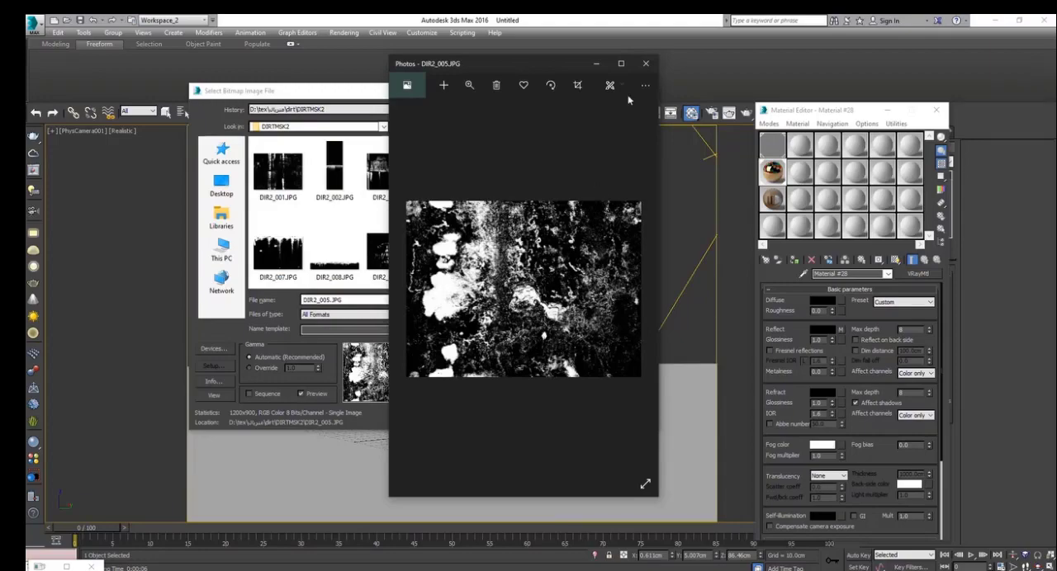
{"action": "left_click", "coordinate": [646, 64]}
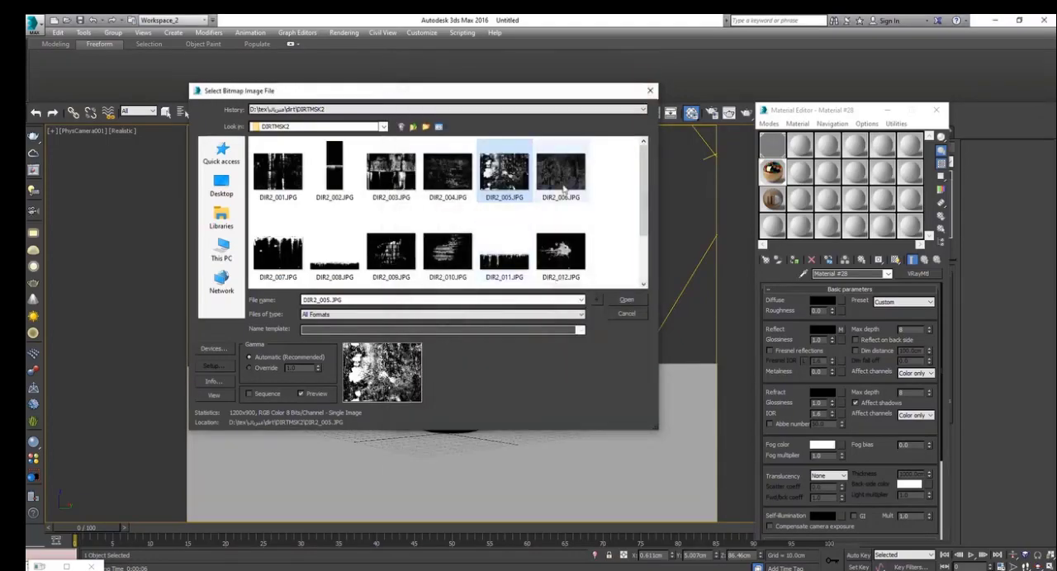
{"action": "double_click", "coordinate": [518, 175]}
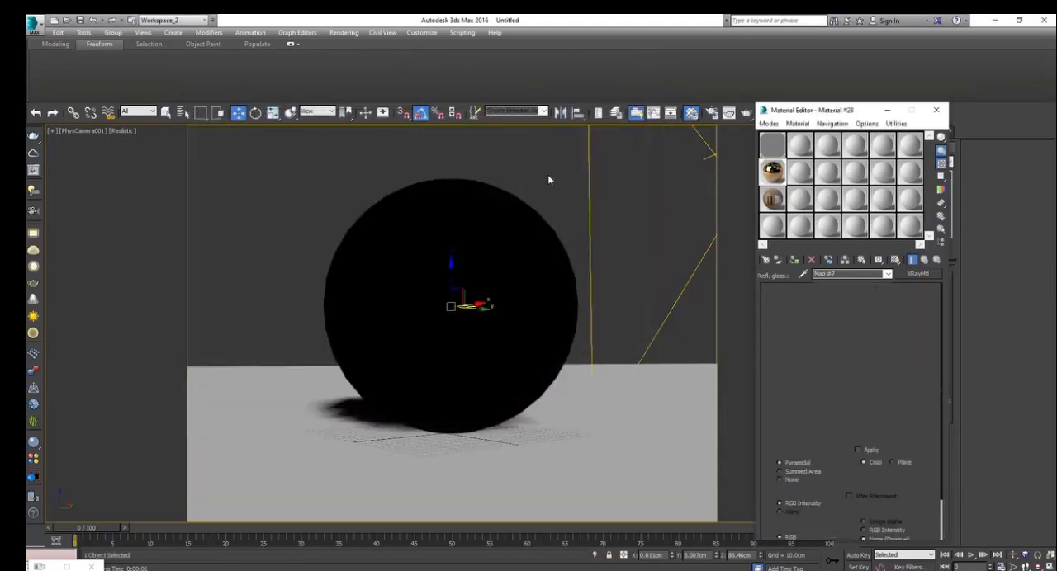
Check the glossiness bitmap in the enlarged sample preview and in a render of the camera view
{"action": "double_click", "coordinate": [780, 170]}
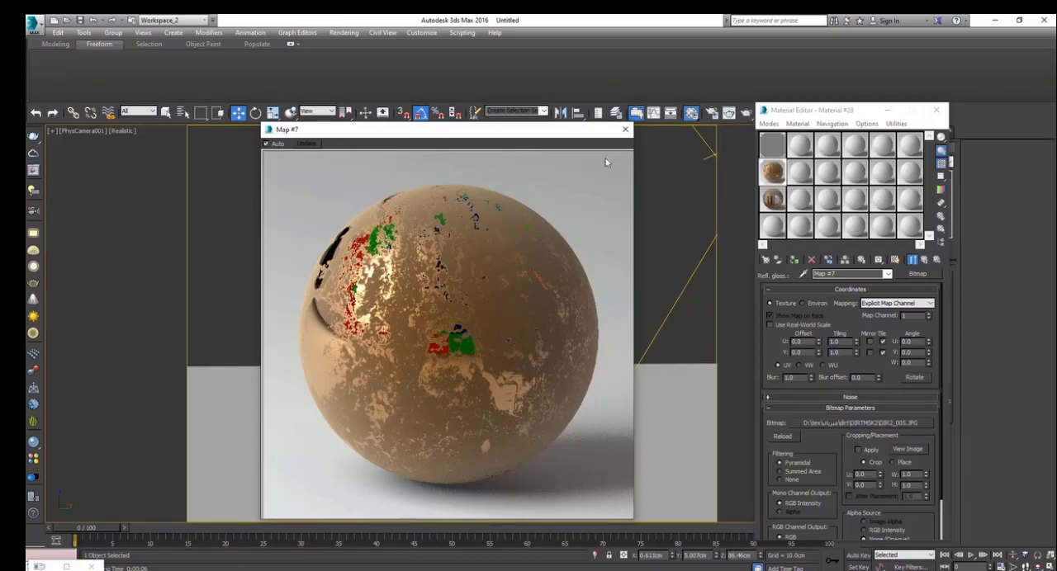
{"action": "left_click", "coordinate": [625, 129]}
{"action": "left_click", "coordinate": [743, 111]}
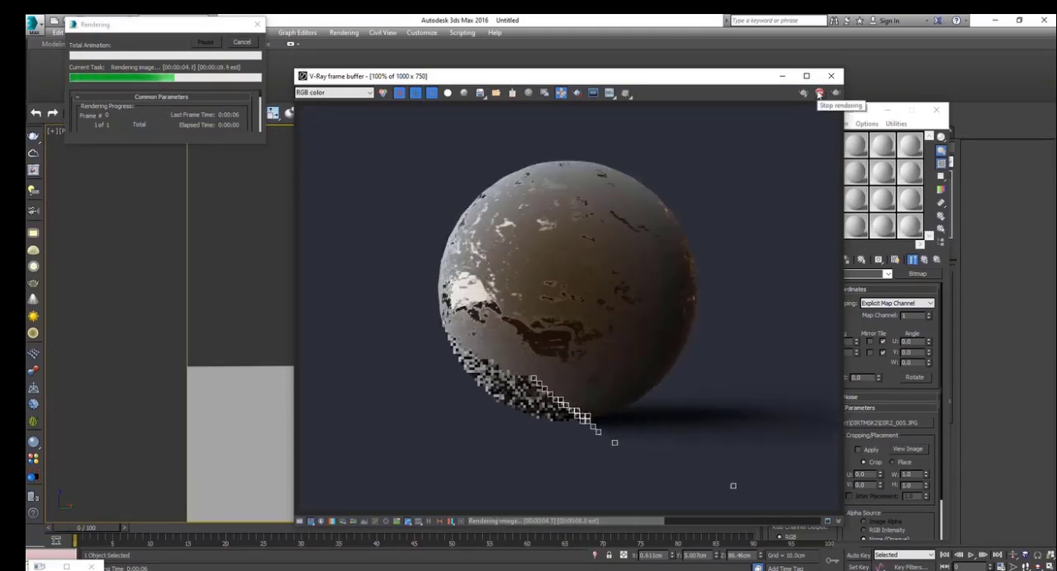
{"action": "left_click", "coordinate": [830, 75]}
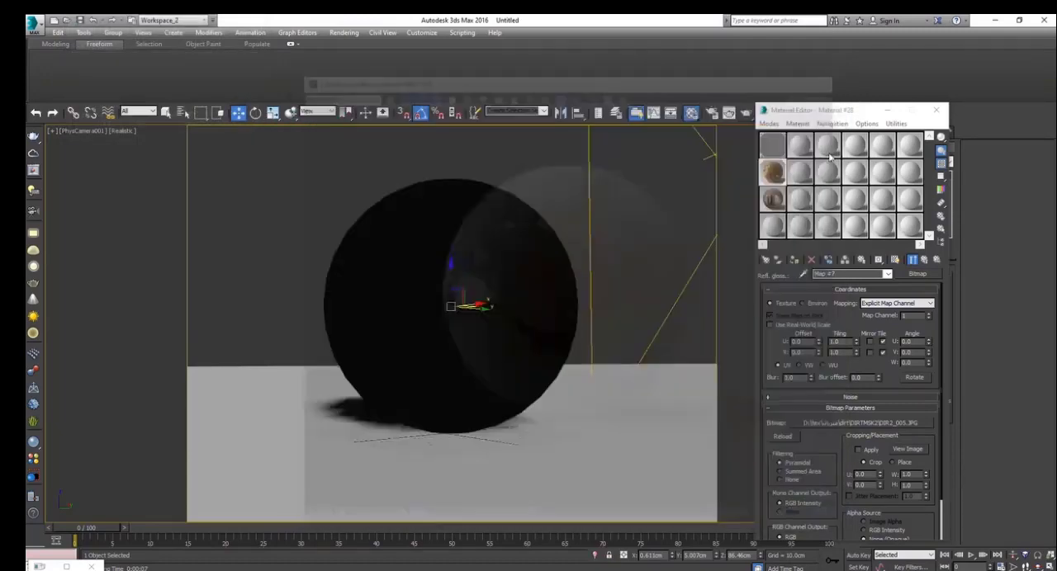
Replace the glossiness bitmap with DIR2_004.JPG from the DIRTMSK2 folder
{"action": "left_click", "coordinate": [867, 422]}
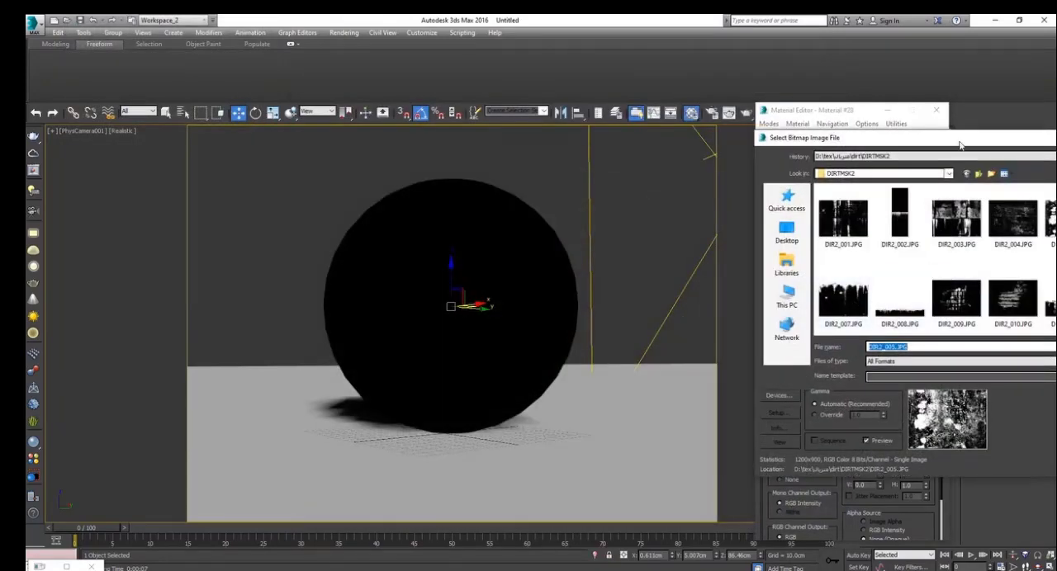
{"action": "left_click_drag", "start_coordinate": [960, 145], "coordinate": [648, 133]}
{"action": "scroll", "coordinate": [737, 283], "scroll_direction": "down", "scroll_amount": 2}
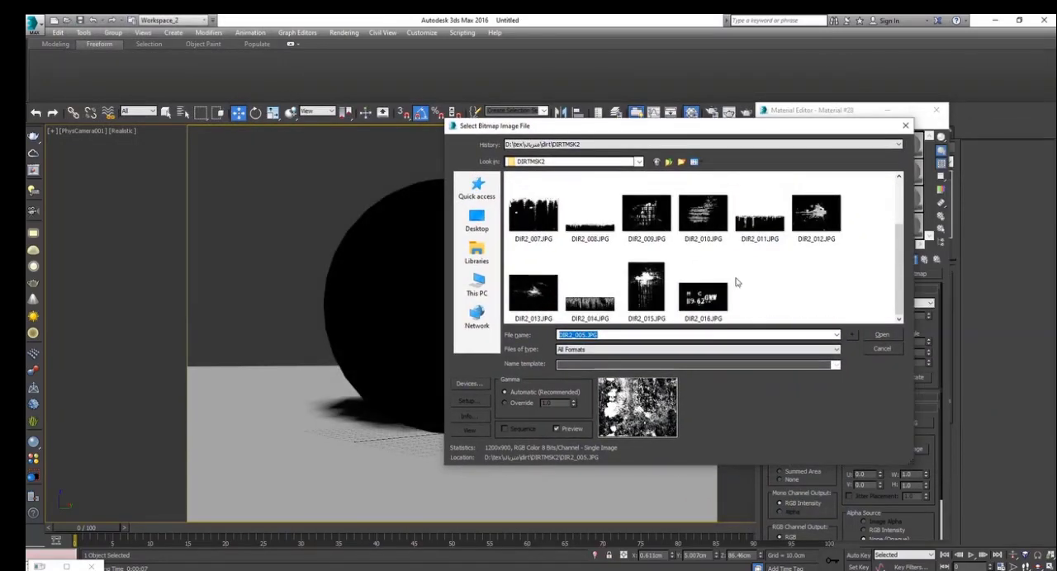
{"action": "scroll", "coordinate": [737, 282], "scroll_direction": "up", "scroll_amount": 2}
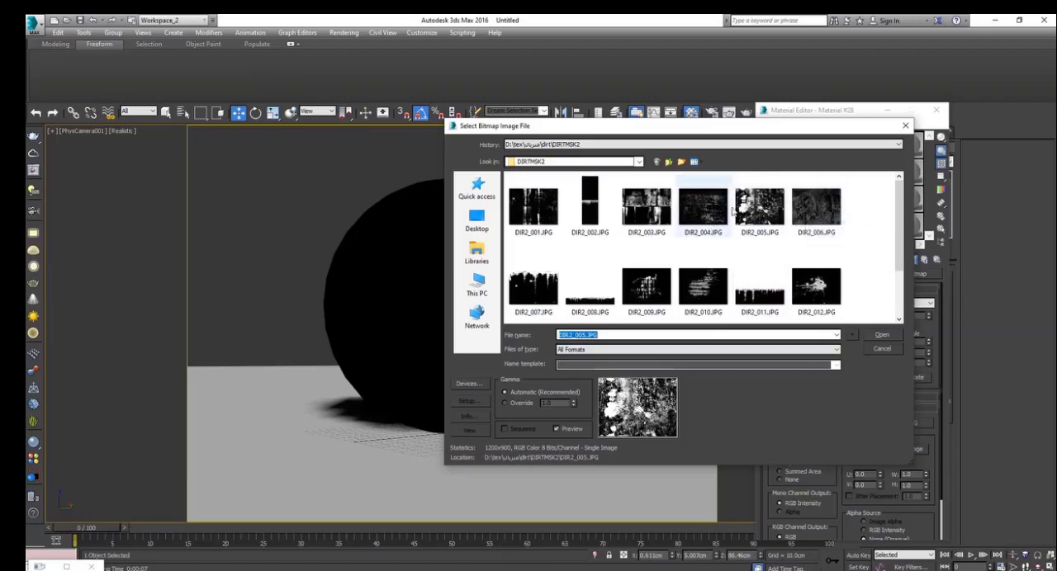
{"action": "left_click", "coordinate": [809, 216]}
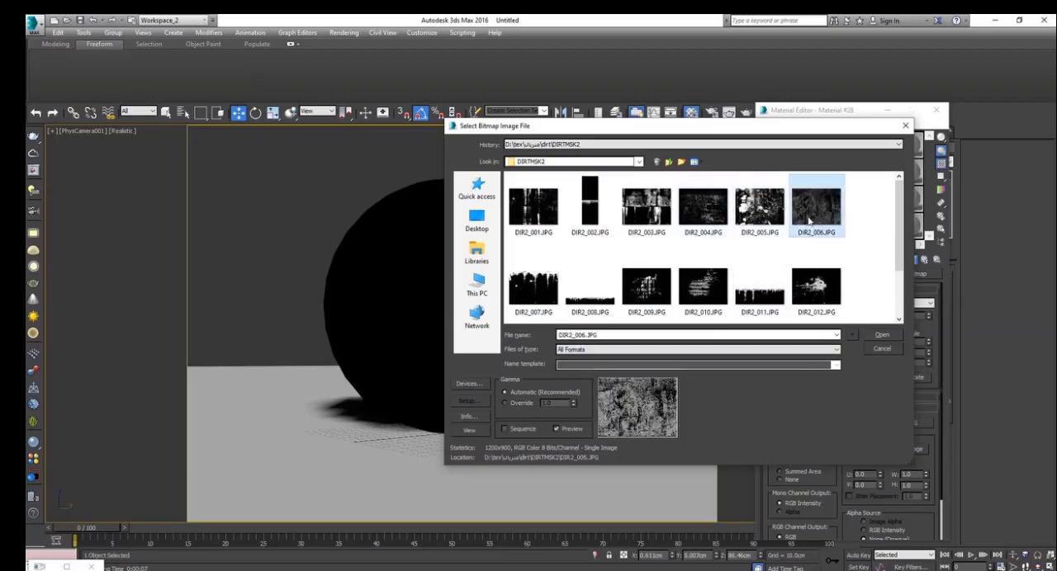
{"action": "double_click", "coordinate": [715, 213]}
Open the enlarged sample preview, return to the parent material and render the view to check the glossiness bitmap
{"action": "double_click", "coordinate": [776, 177]}
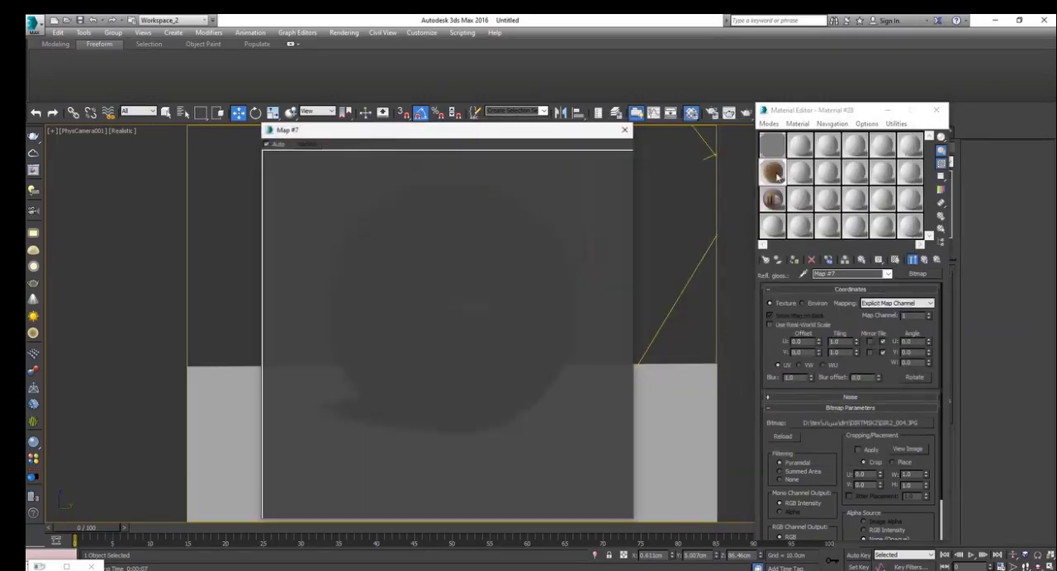
{"action": "left_click", "coordinate": [925, 260]}
{"action": "left_click_drag", "start_coordinate": [869, 436], "coordinate": [877, 406]}
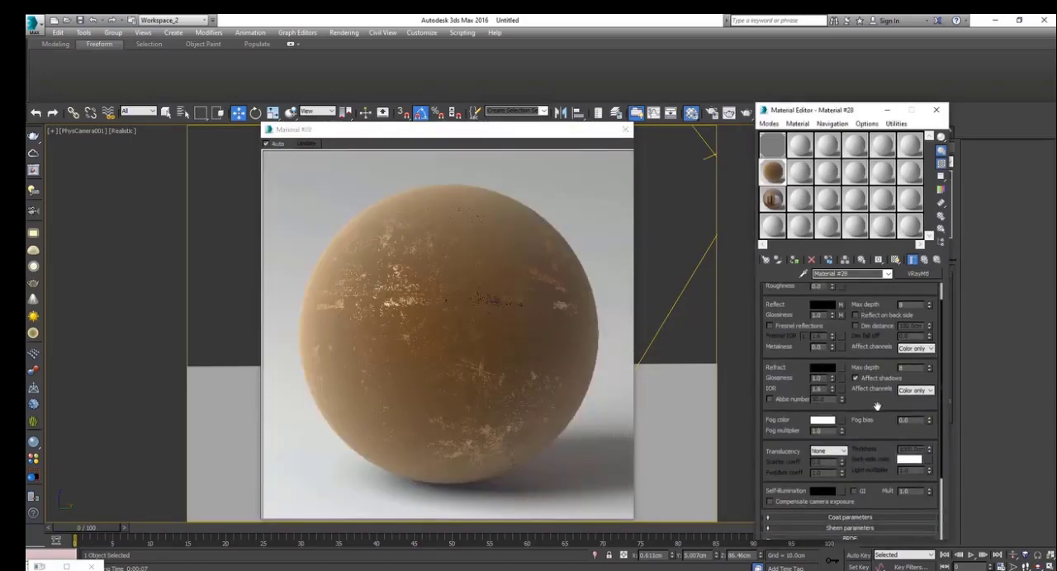
{"action": "scroll", "coordinate": [877, 406], "scroll_direction": "up", "scroll_amount": 1}
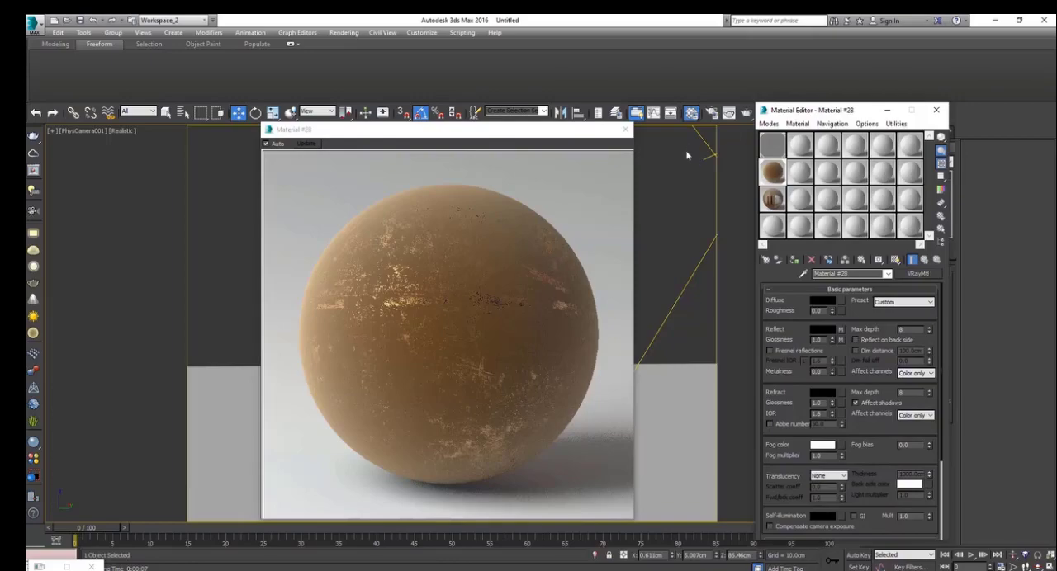
{"action": "left_click", "coordinate": [746, 113]}
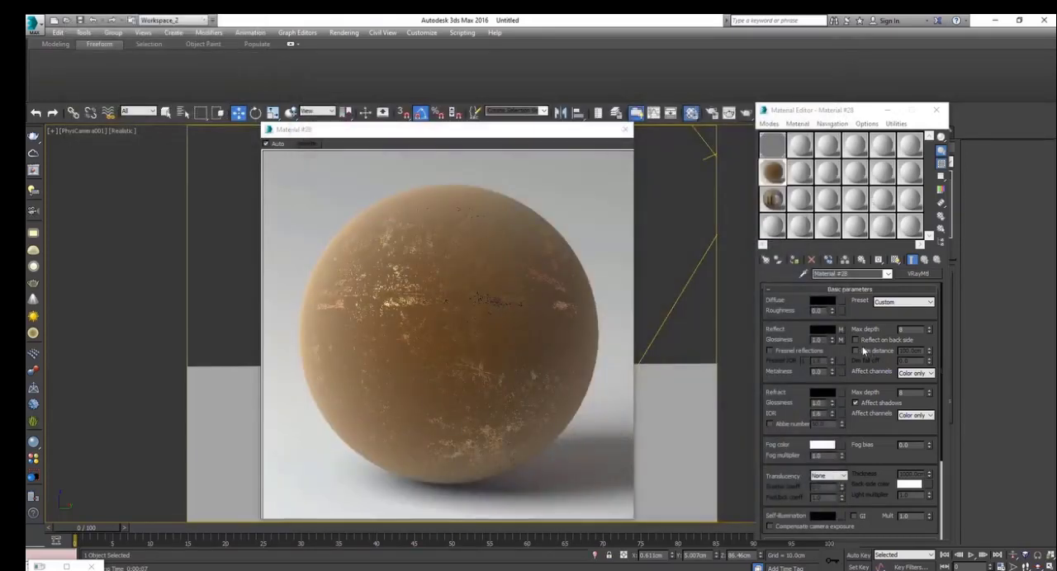
Set the reflection glossiness map amount to 50 and render the camera view to check the blended effect
{"action": "scroll", "coordinate": [886, 305], "scroll_direction": "down", "scroll_amount": 3}
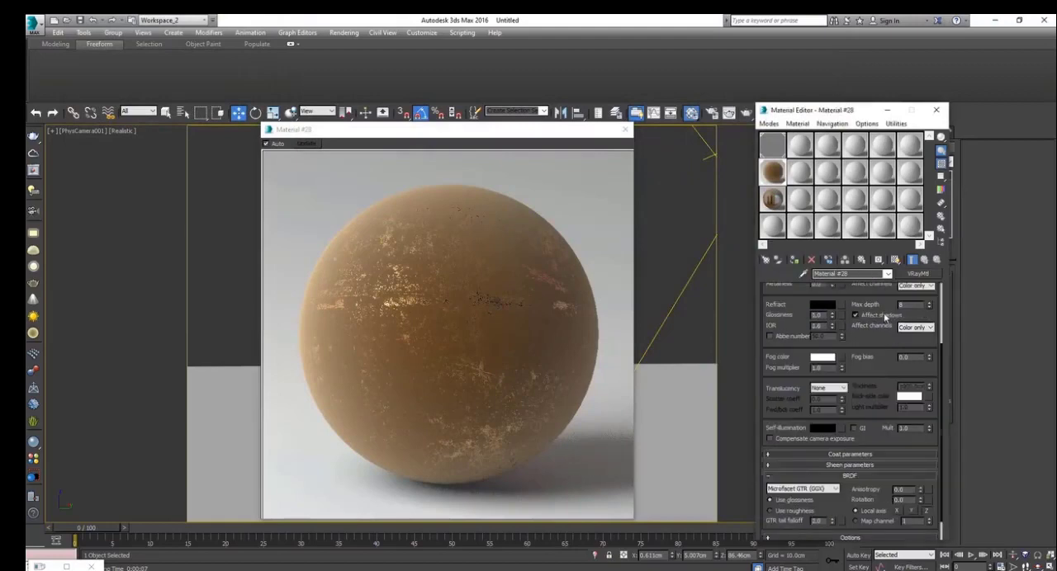
{"action": "scroll", "coordinate": [875, 297], "scroll_direction": "down", "scroll_amount": 1}
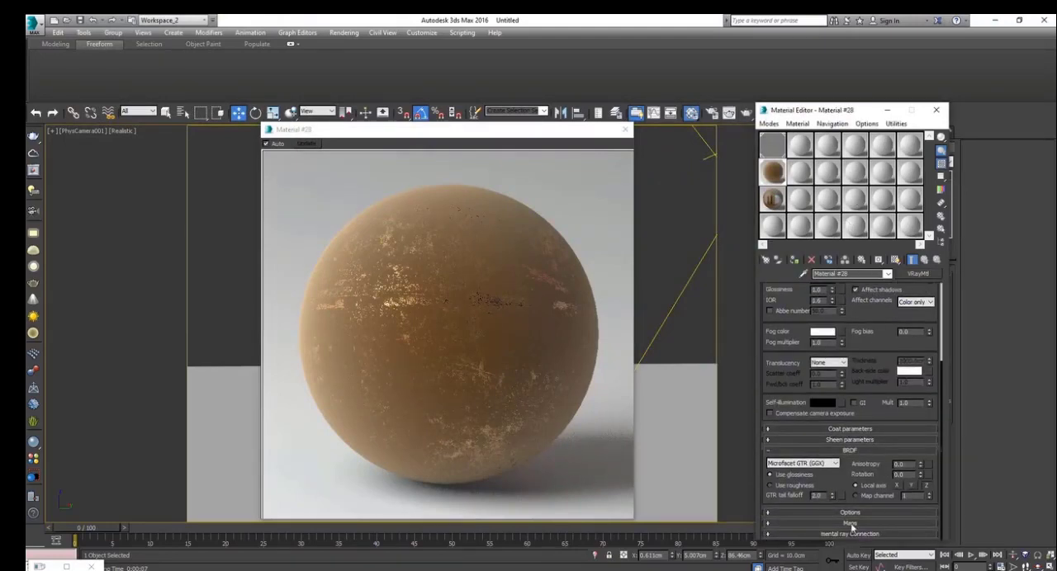
{"action": "left_click", "coordinate": [851, 525]}
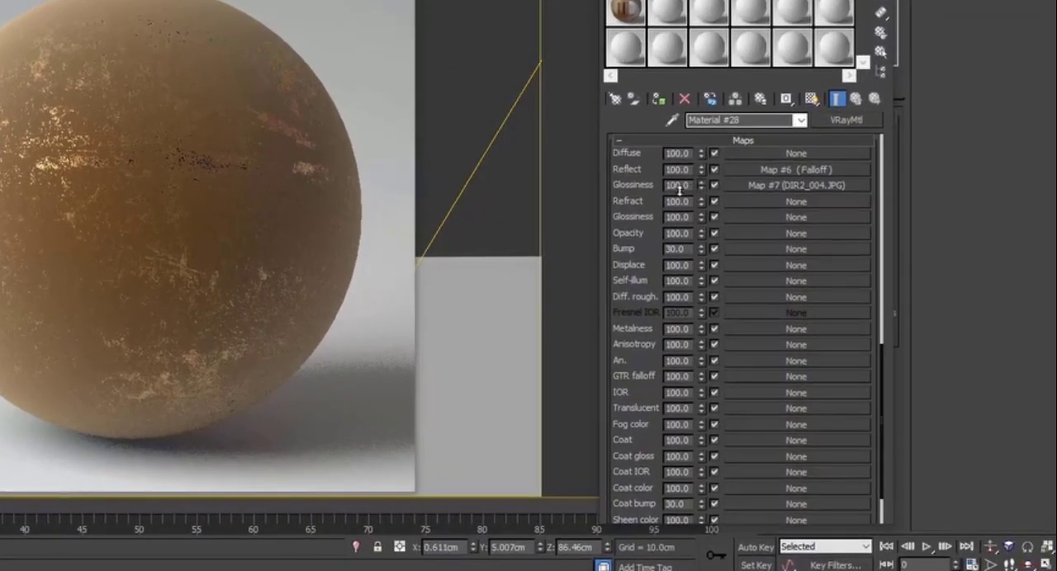
{"action": "left_click", "coordinate": [682, 186]}
{"action": "type", "text": "50"}
{"action": "key", "text": "Return"}
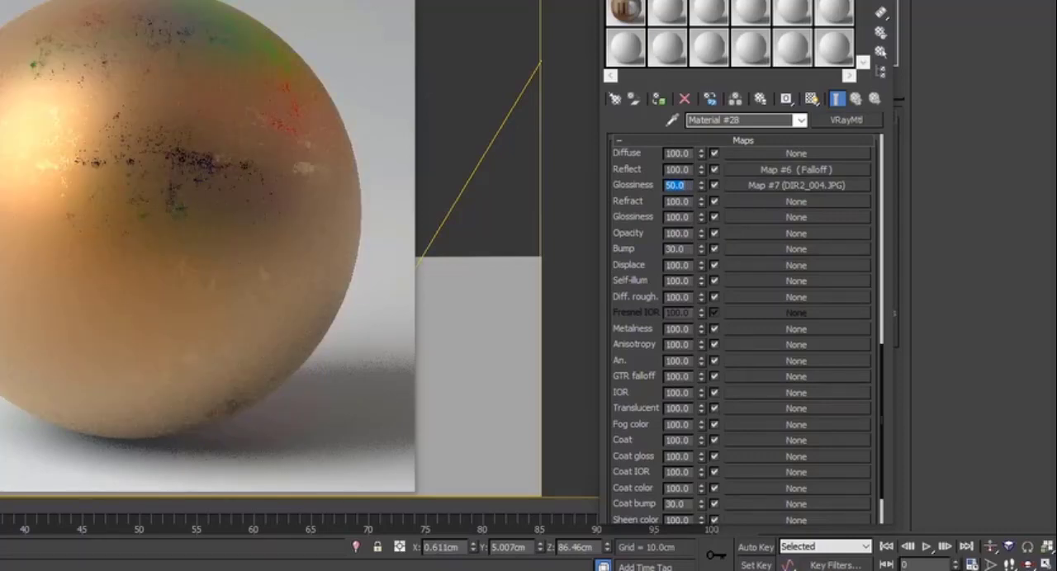
{"action": "key", "text": "shift+q"}
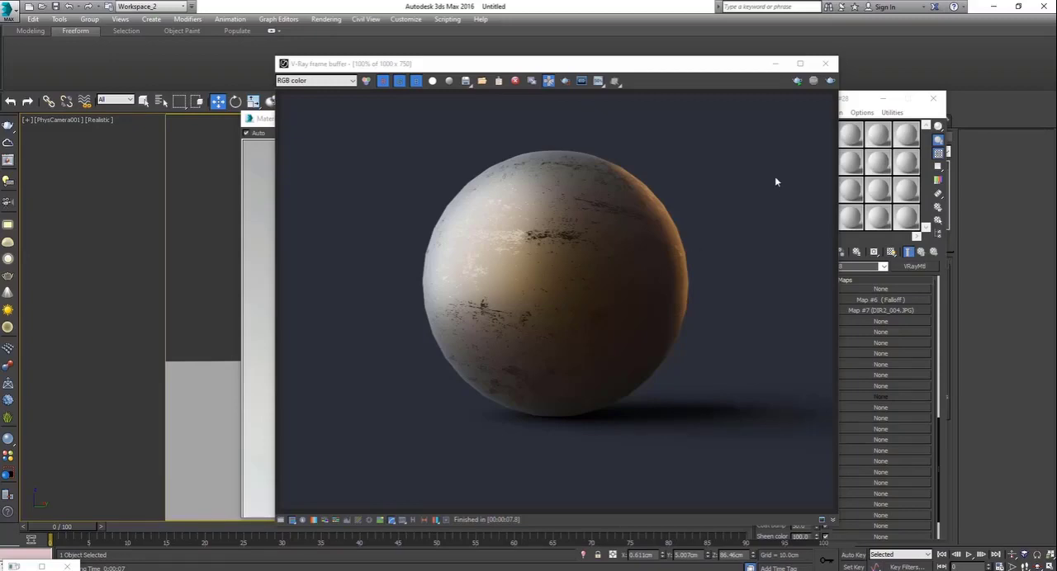
{"action": "left_click", "coordinate": [825, 64]}
Set the reflection Falloff's side colour to a more saturated golden orange, RGB about 248, 163, 57, and render the camera view
{"action": "left_click_drag", "start_coordinate": [772, 320], "coordinate": [667, 507]}
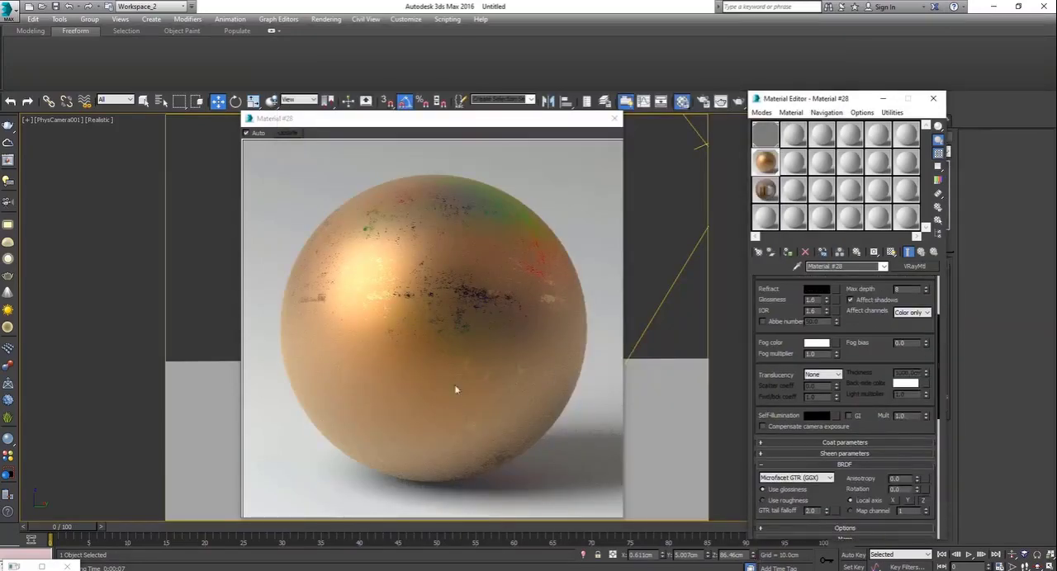
{"action": "left_click_drag", "start_coordinate": [778, 304], "coordinate": [780, 505]}
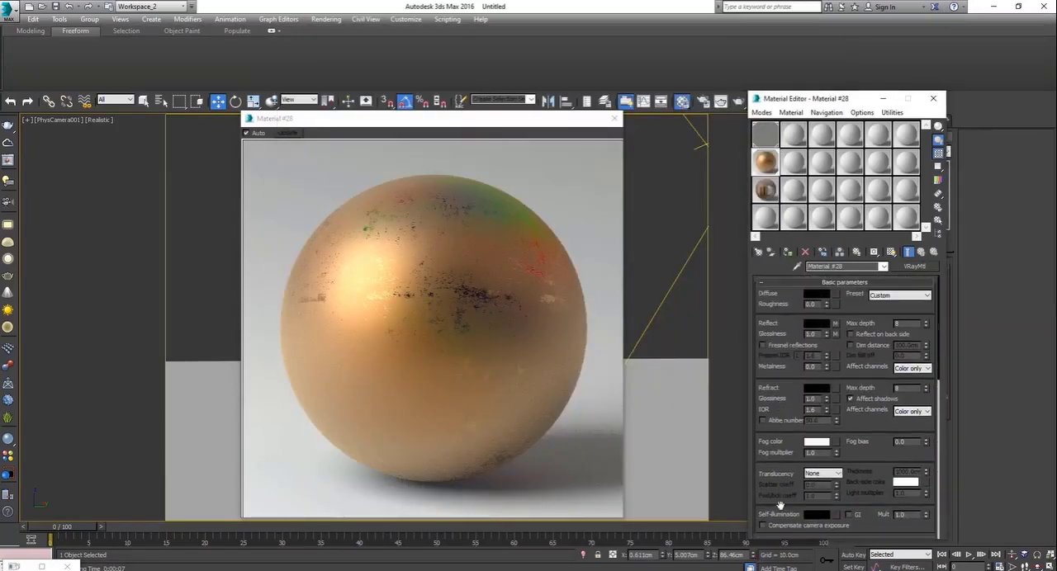
{"action": "left_click", "coordinate": [835, 323]}
{"action": "left_click", "coordinate": [778, 324]}
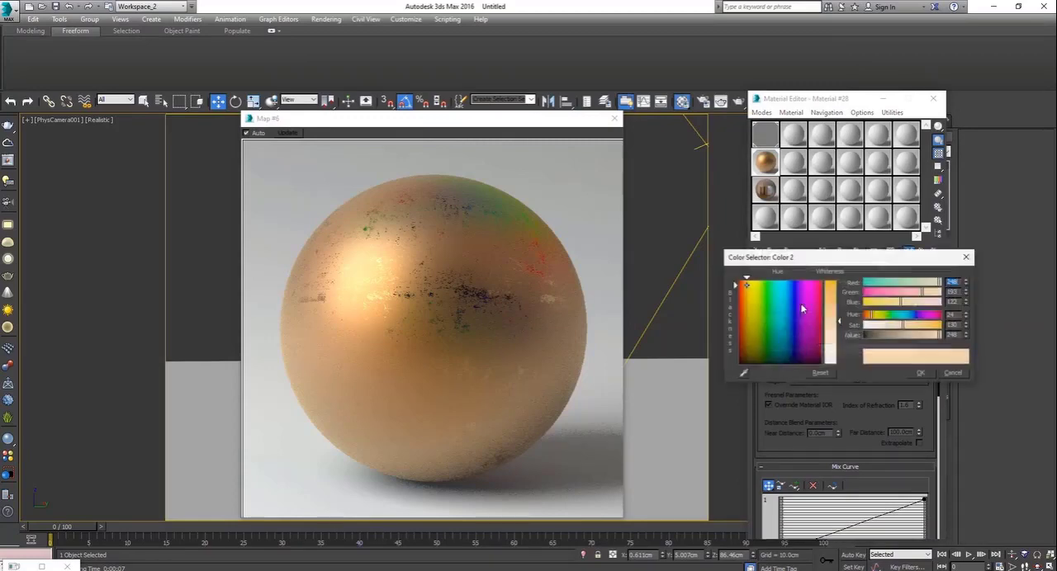
{"action": "left_click_drag", "start_coordinate": [839, 320], "coordinate": [841, 303]}
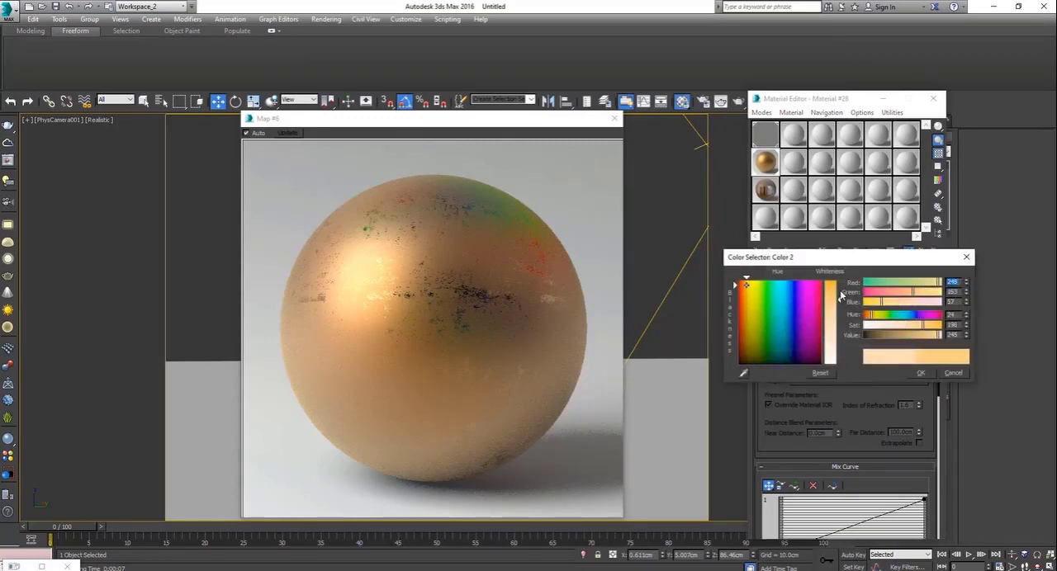
{"action": "left_click", "coordinate": [920, 374]}
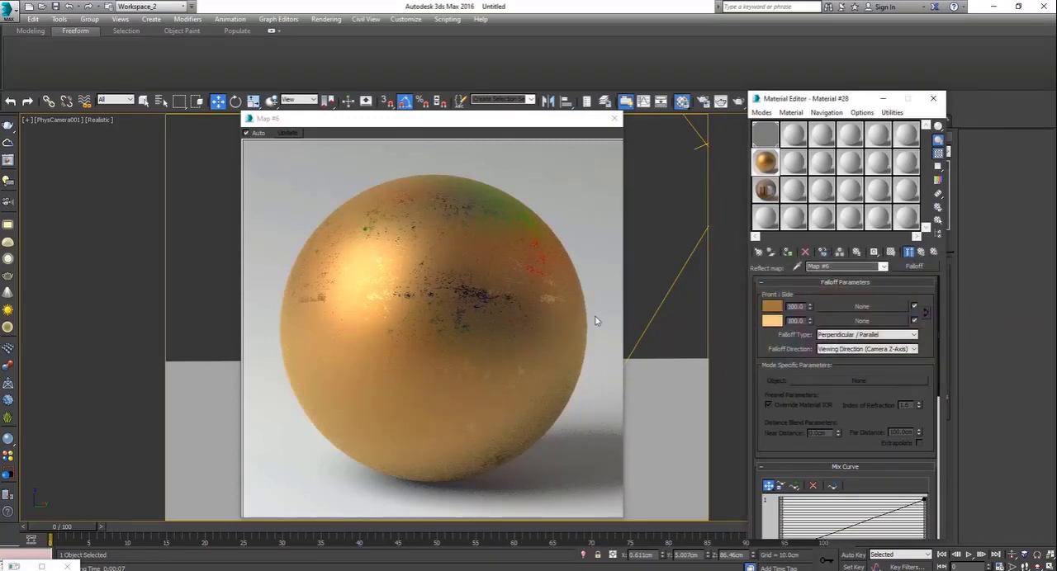
{"action": "key", "text": "shift+q"}
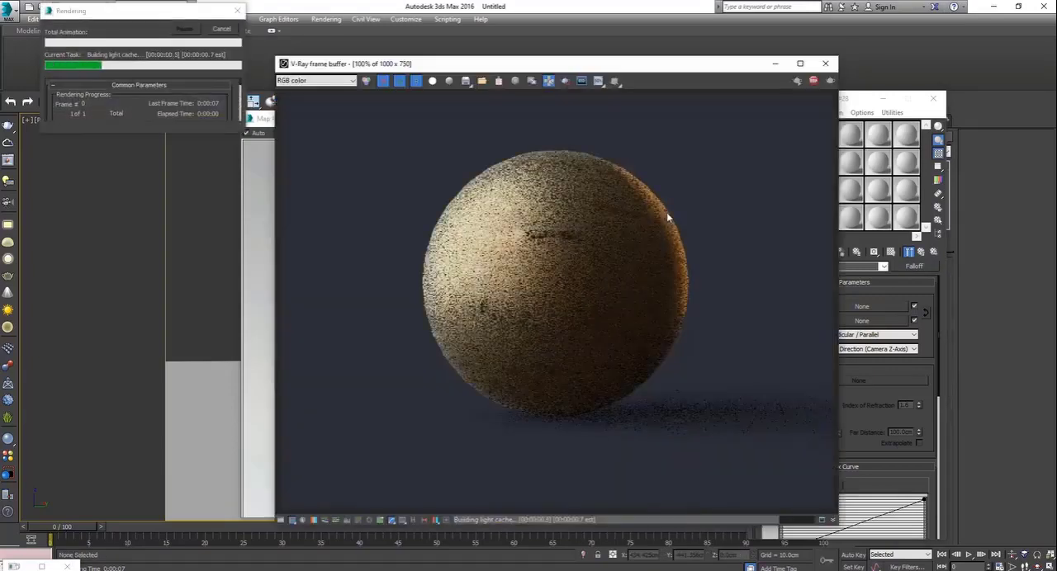